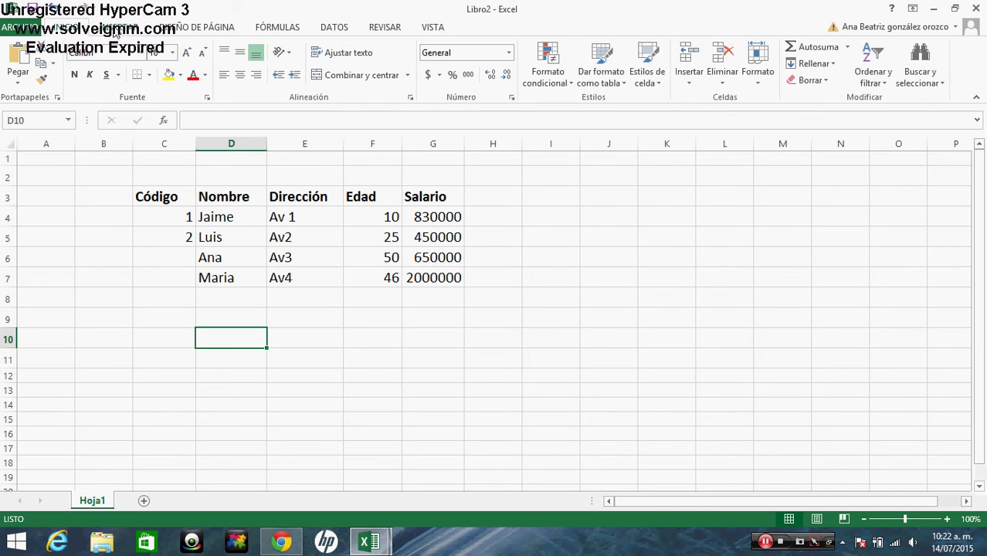
# Select the empty cell H3 and move the active cell across row 3 to the Código header in C3
pyautogui.click(117, 28)
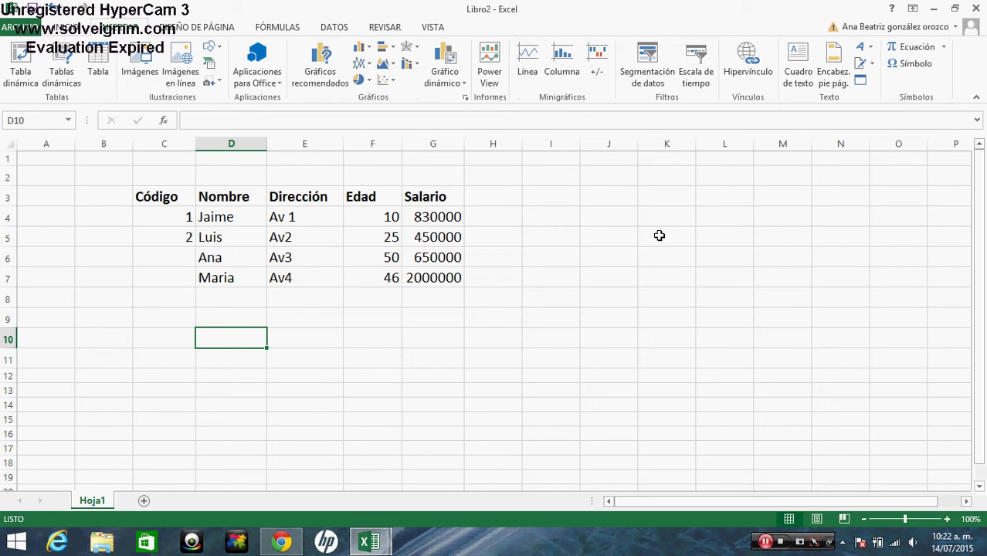
pyautogui.click(505, 204)
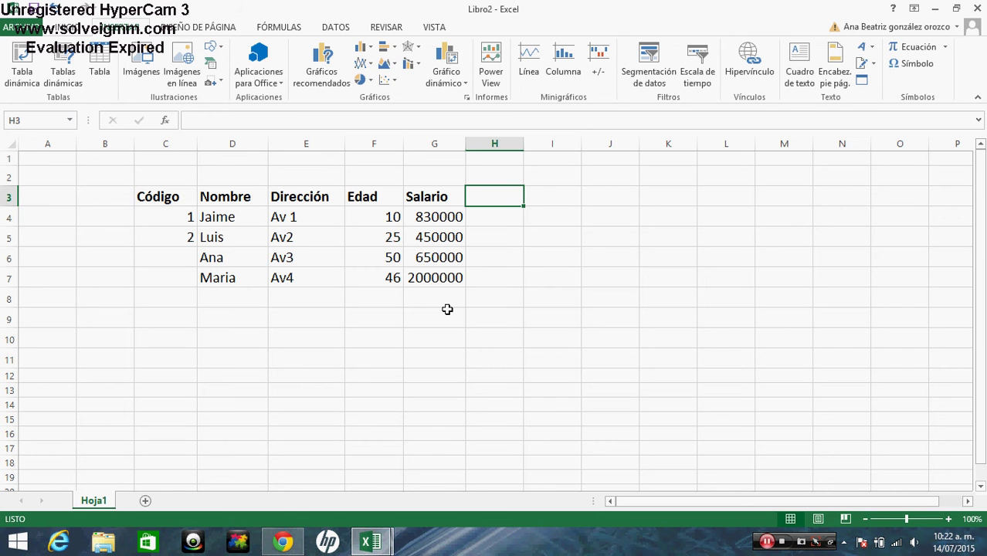
pyautogui.press('Left')
pyautogui.press('Left')
pyautogui.press('Left')
pyautogui.press('Left')
pyautogui.press('Left')
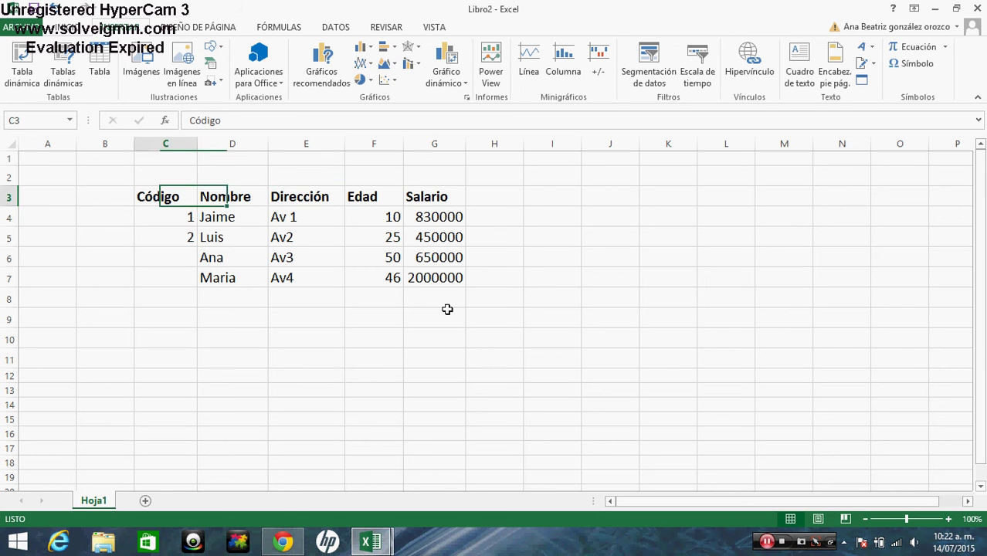
# Step through column C from the Código header to the empty cells below the table, and return to C3
pyautogui.press('Down')
pyautogui.press('Down')
pyautogui.press('Down')
pyautogui.press('Down')
pyautogui.press('Down')
pyautogui.press('Down')
pyautogui.press('Down')
pyautogui.press('Down')
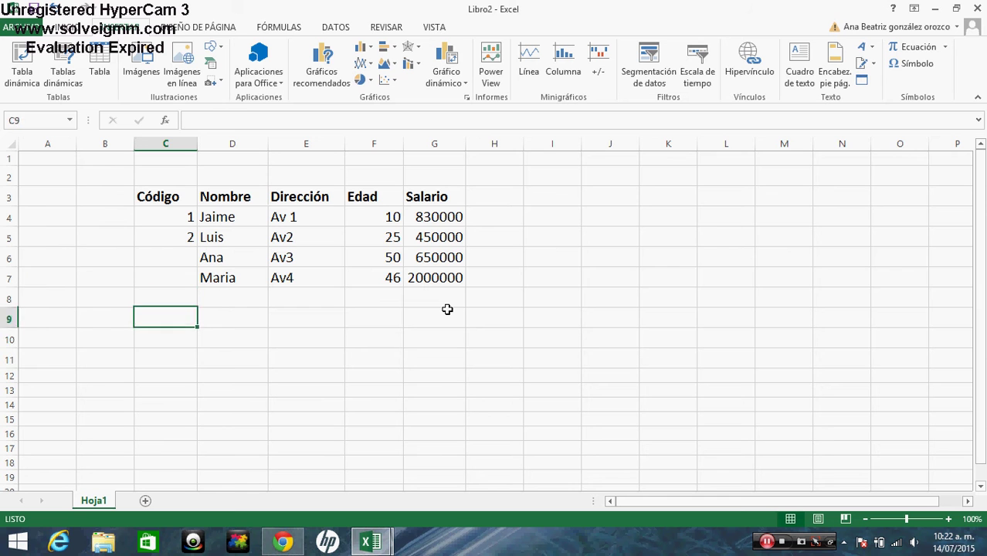
pyautogui.hotkey('shift', 'Up')
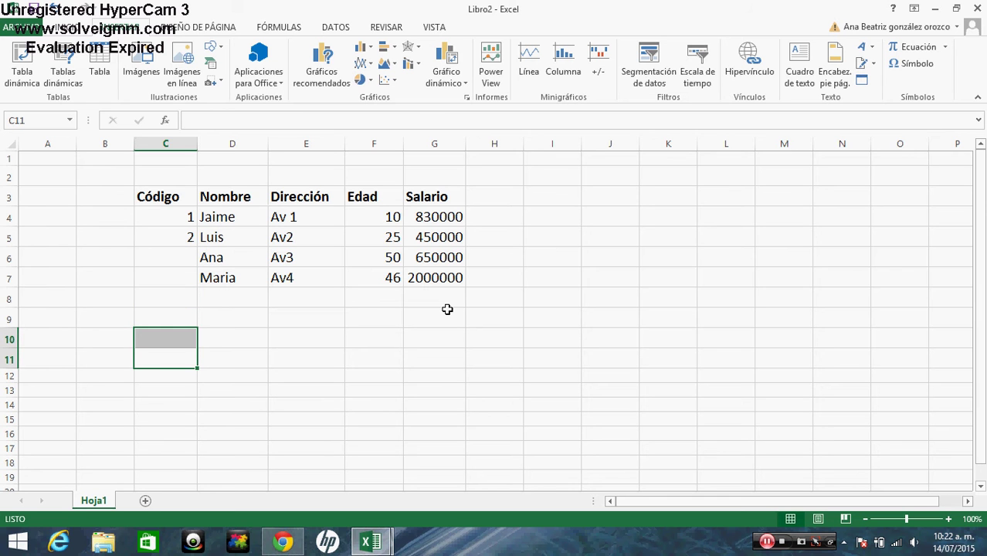
pyautogui.press('Up')
pyautogui.press('Up')
pyautogui.press('Up')
pyautogui.press('Up')
pyautogui.press('Up')
pyautogui.press('Up')
pyautogui.press('Up')
pyautogui.press('Up')
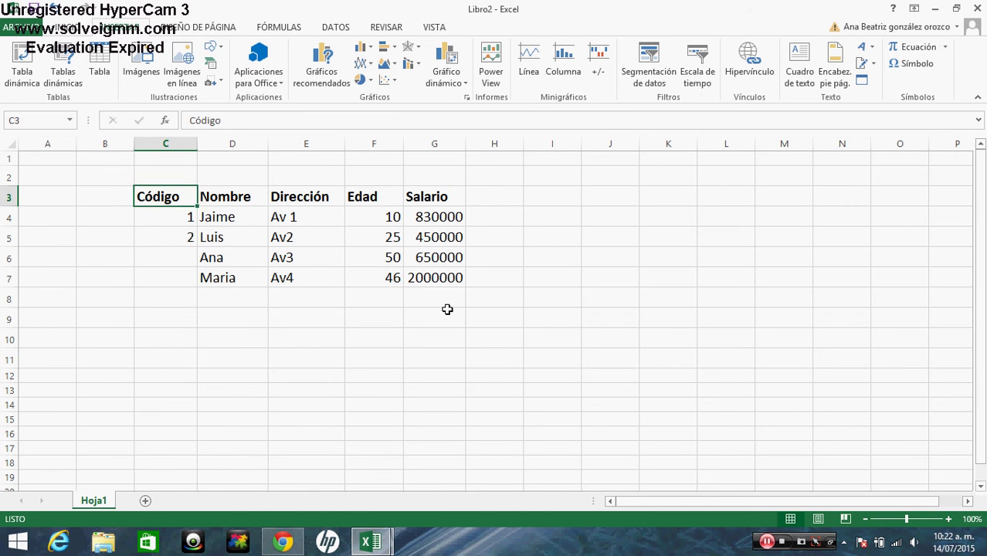
# Move the active cell to A1 and traverse row 1 out to column J and back to A1
pyautogui.press('Left')
pyautogui.press('Left')
pyautogui.press('Up')
pyautogui.press('Up')
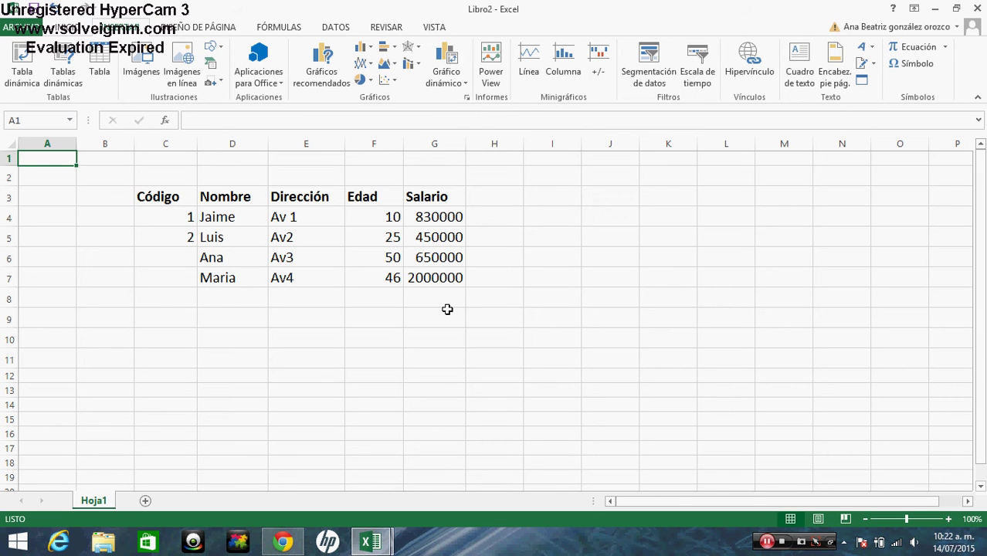
pyautogui.press('Right')
pyautogui.press('Right')
pyautogui.press('Right')
pyautogui.press('Right')
pyautogui.press('Right')
pyautogui.press('Right')
pyautogui.press('Right')
pyautogui.press('Right')
pyautogui.press('Right')
pyautogui.press('Left')
pyautogui.press('Left')
pyautogui.press('Left')
pyautogui.press('Left')
pyautogui.press('Left')
pyautogui.press('Left')
pyautogui.press('Left')
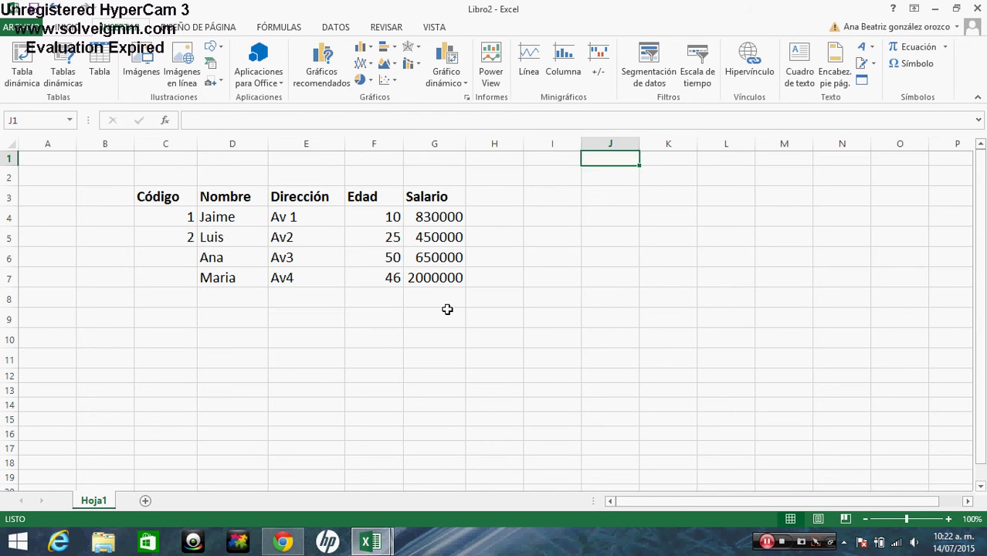
pyautogui.press('Home')
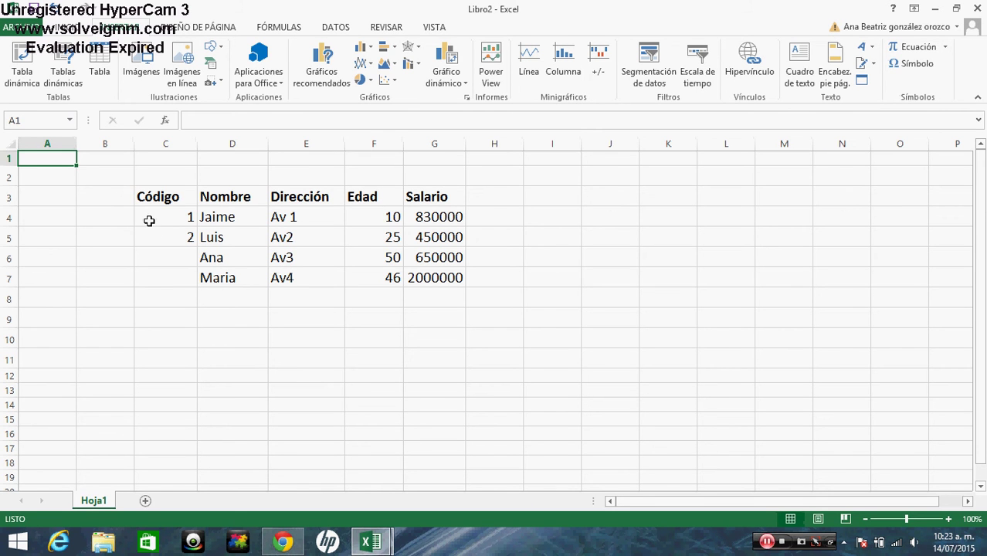
# Walk the active cell around the table from B2 down column B, across row 6 to K6, and back to H3
pyautogui.click(109, 182)
pyautogui.press('Down')
pyautogui.press('Down')
pyautogui.press('Down')
pyautogui.press('Down')
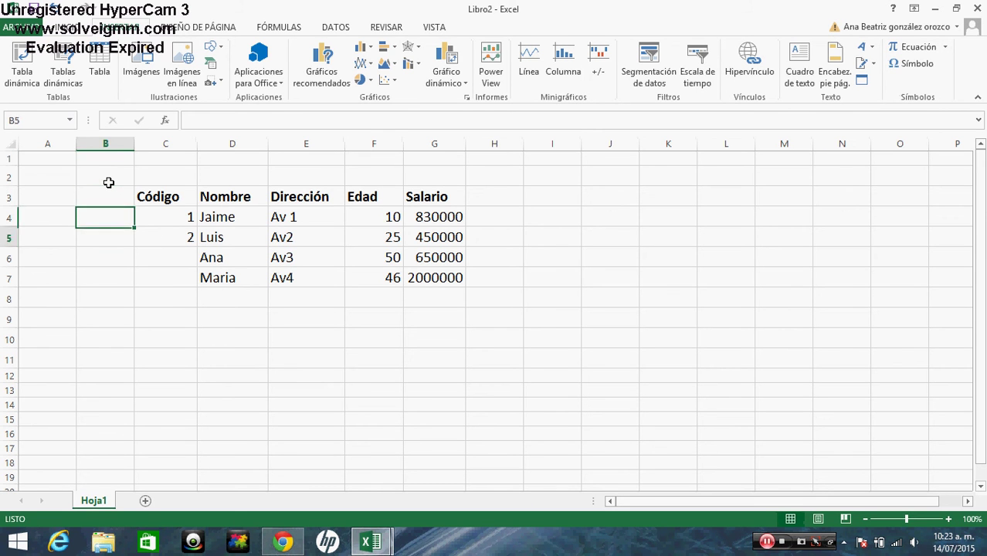
pyautogui.press('Right')
pyautogui.press('Right')
pyautogui.press('Right')
pyautogui.press('Right')
pyautogui.press('Right')
pyautogui.press('Right')
pyautogui.press('Right')
pyautogui.press('Right')
pyautogui.press('Right')
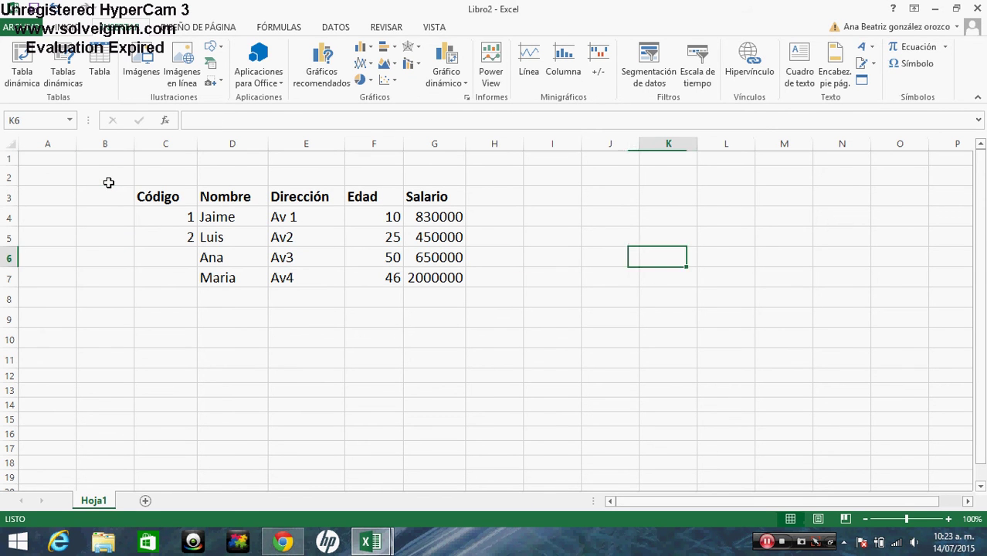
pyautogui.press('Up')
pyautogui.press('Up')
pyautogui.press('Up')
pyautogui.press('Left')
pyautogui.press('Left')
pyautogui.press('Left')
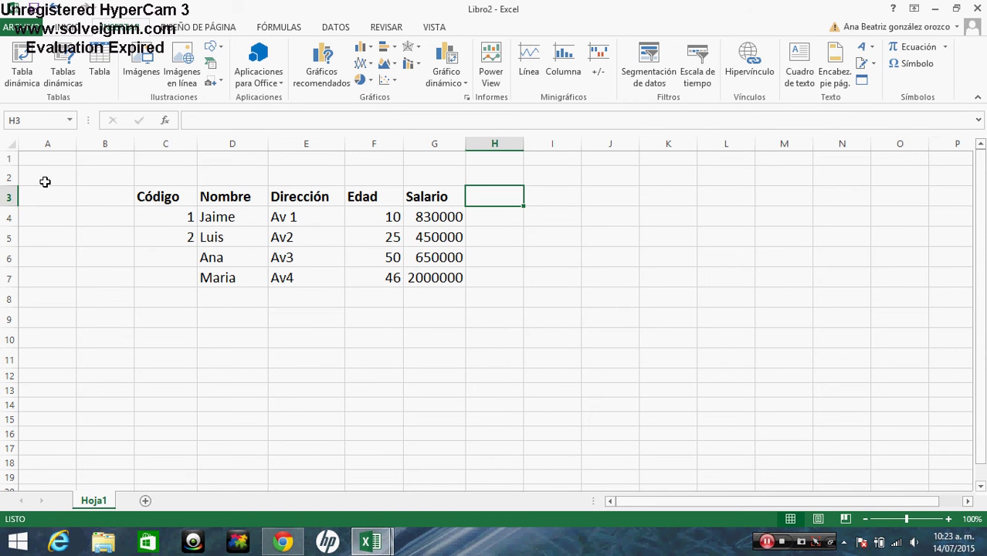
# Trace cell positions from A1 along row 1 to C1, and down column C through C4, ending on the Código header
pyautogui.click(52, 160)
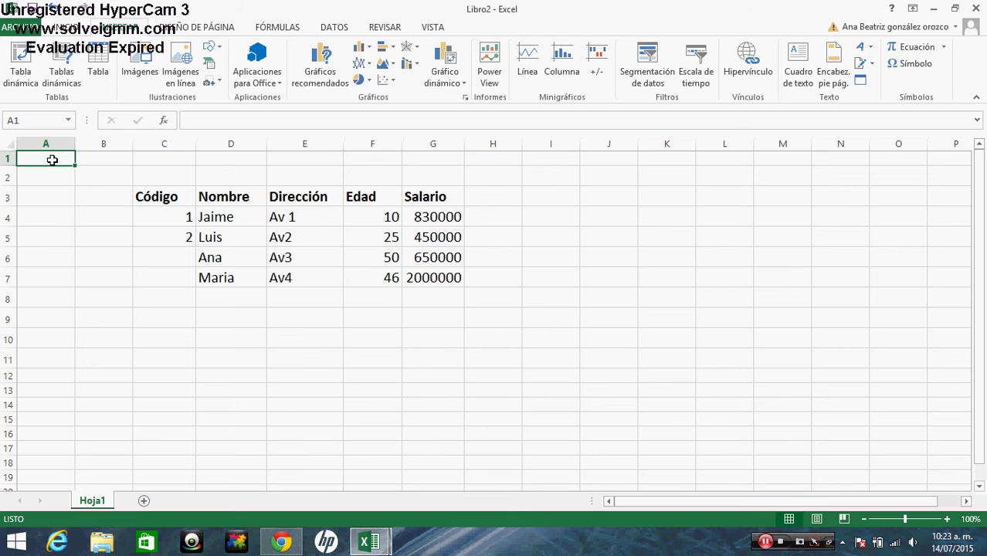
pyautogui.press('Right')
pyautogui.click(52, 160)
pyautogui.press('Down')
pyautogui.press('Up')
pyautogui.press('Right')
pyautogui.press('Right')
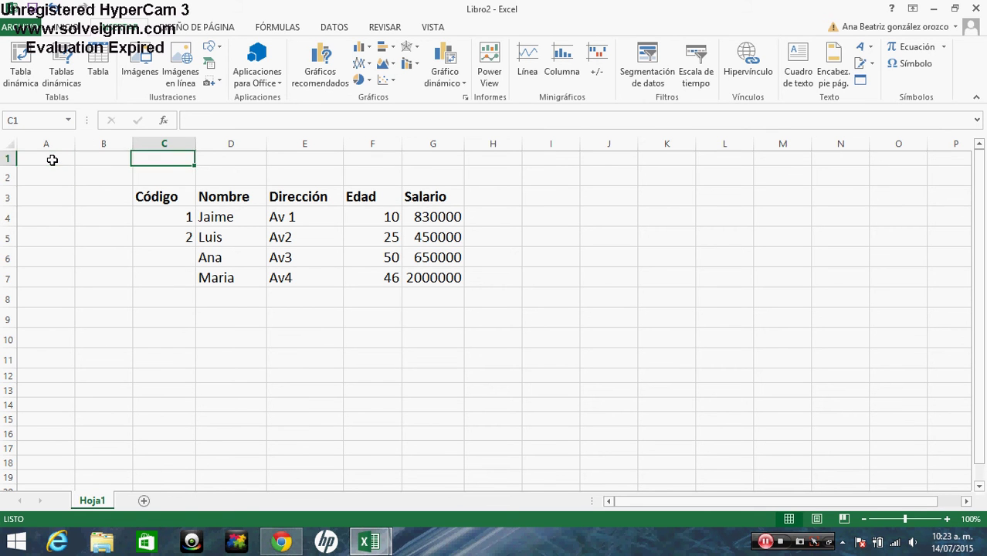
pyautogui.press('Down')
pyautogui.press('Down')
pyautogui.press('Down')
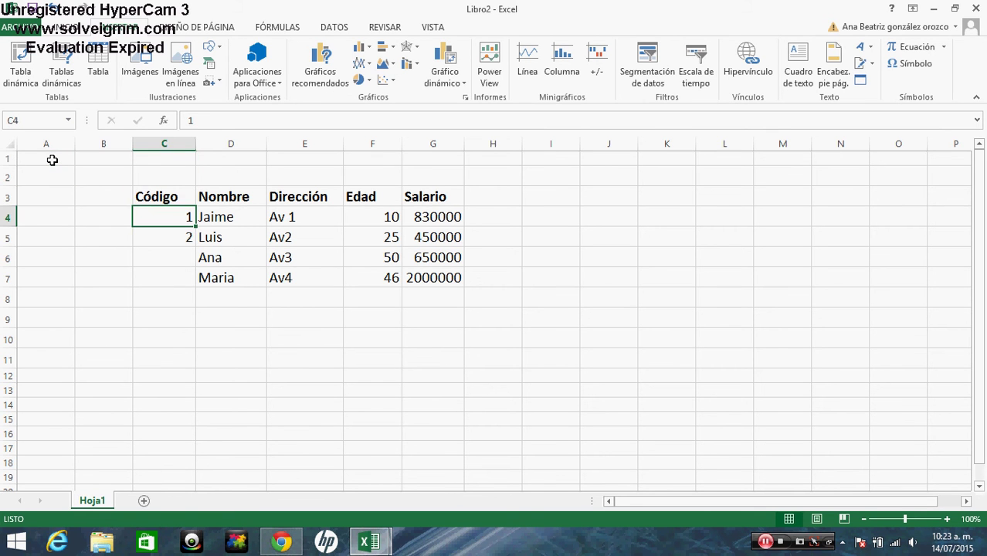
pyautogui.press('Up')
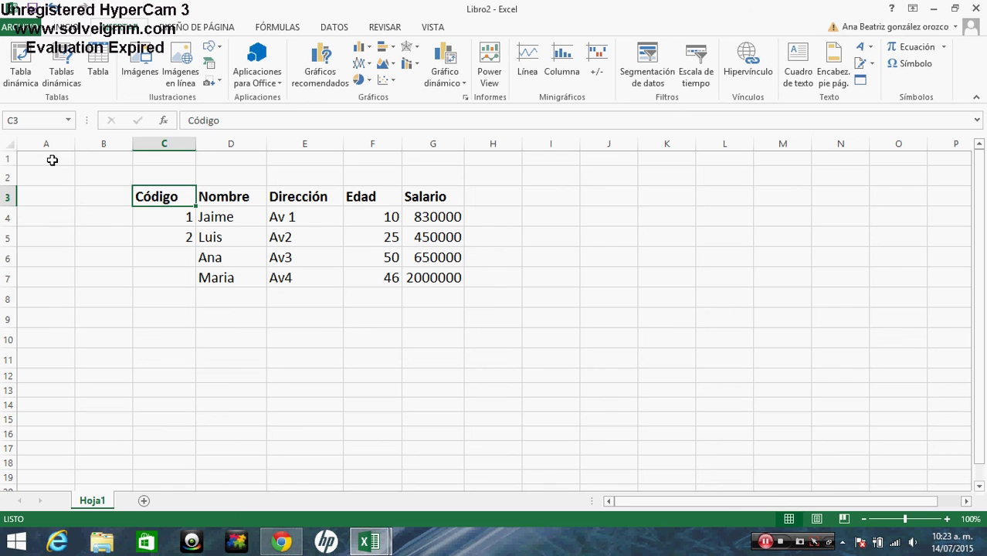
# Step the active cell back and forth across A3 to D3 around the Código header, ending on B3
pyautogui.press('Left')
pyautogui.press('Left')
pyautogui.press('Right')
pyautogui.press('Right')
pyautogui.press('Right')
pyautogui.press('Left')
pyautogui.press('Left')
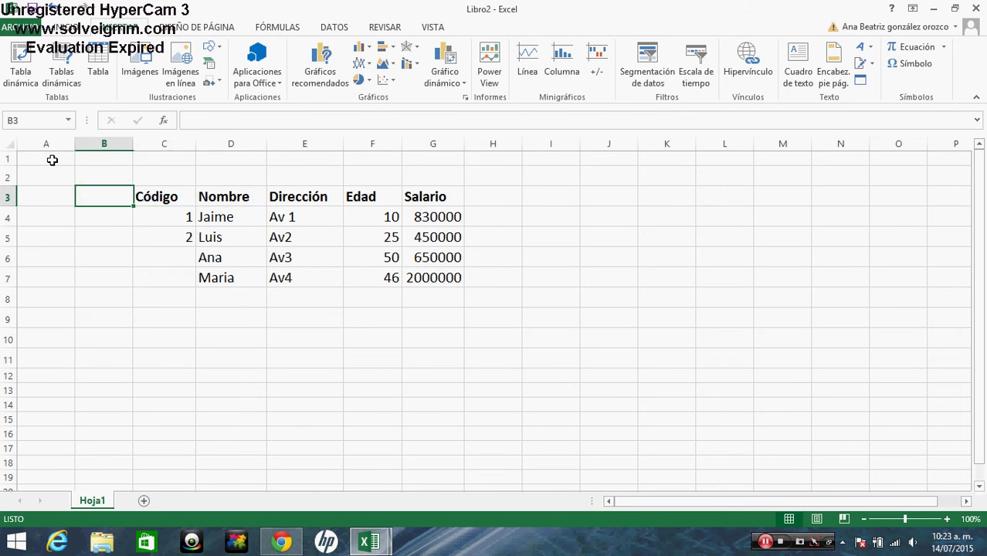
# Traverse the header row to Salario and down to G5, and return to the Código header in C3
pyautogui.press('Right')
pyautogui.press('Right')
pyautogui.press('Right')
pyautogui.press('Right')
pyautogui.press('Right')
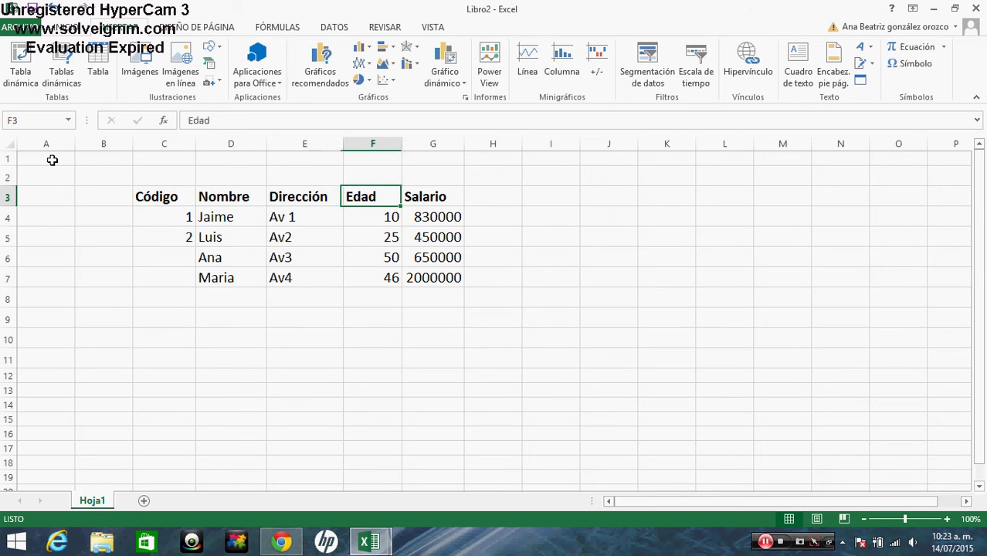
pyautogui.press('Down')
pyautogui.press('Down')
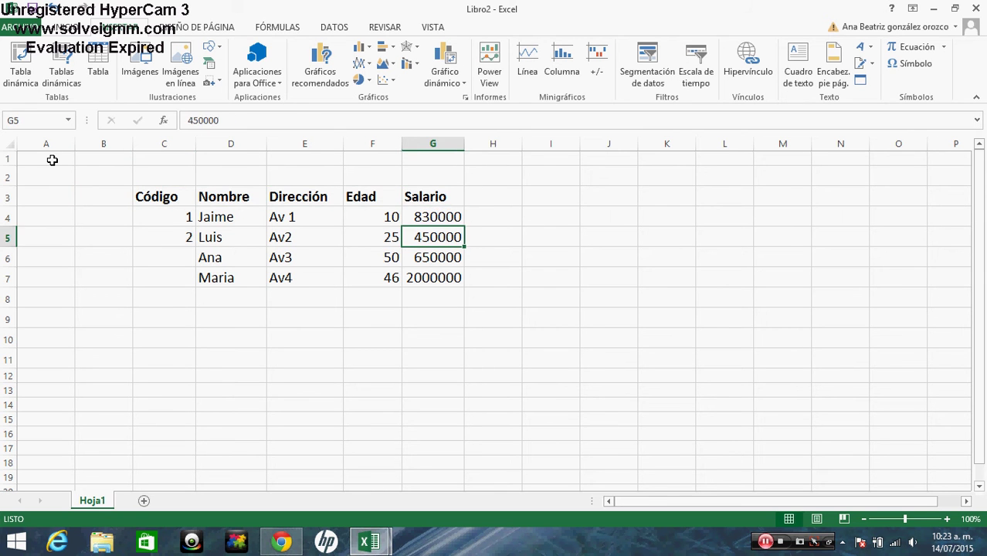
pyautogui.press('Up')
pyautogui.press('Up')
pyautogui.press('Left')
pyautogui.press('Left')
pyautogui.press('Left')
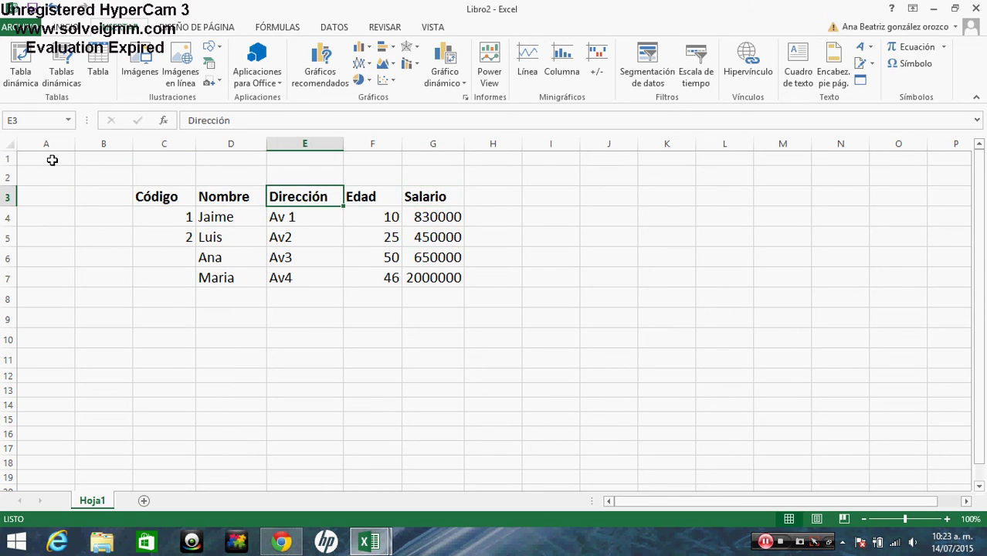
pyautogui.press('Up')
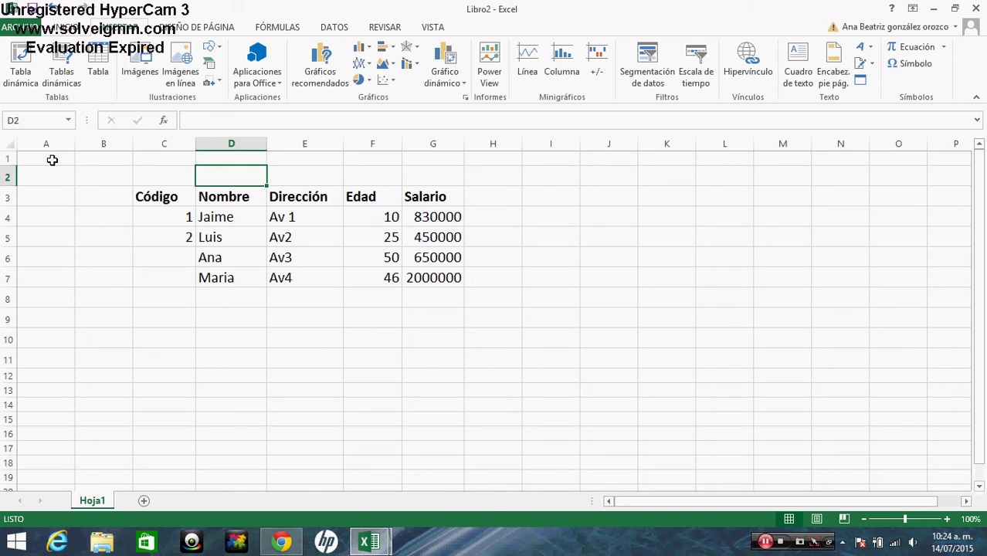
pyautogui.click(164, 209)
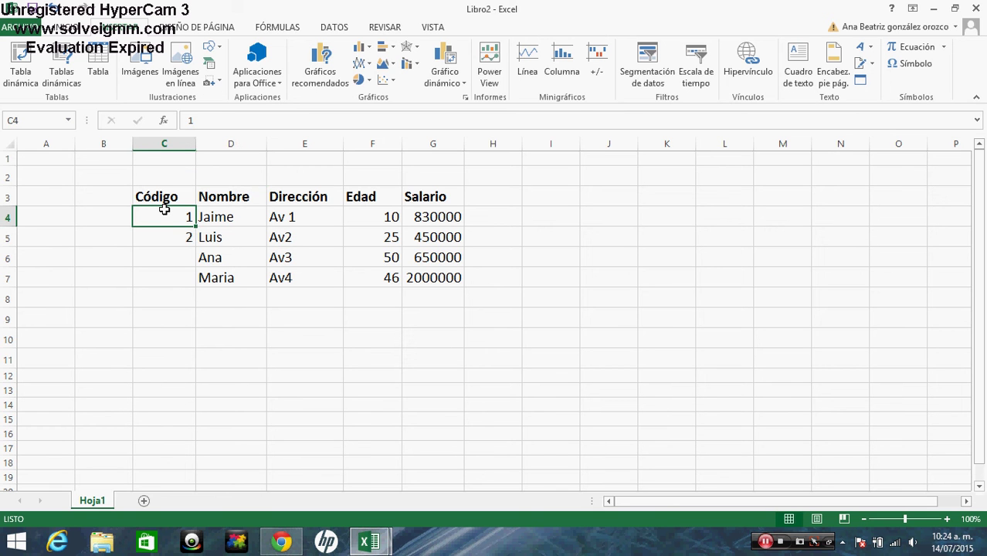
pyautogui.press('Up')
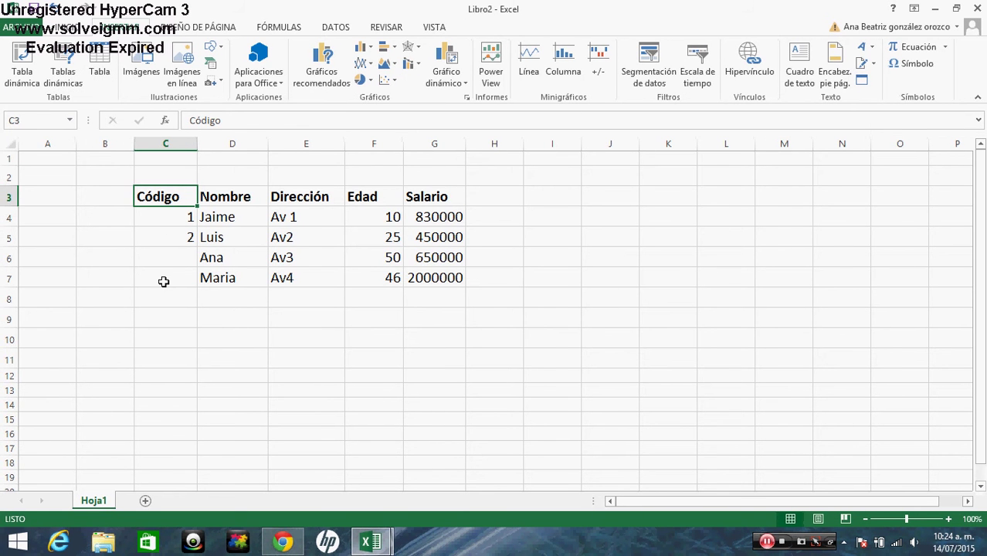
# Write the range reference =a3:a9 in cell D9
pyautogui.click(241, 324)
pyautogui.write(')')
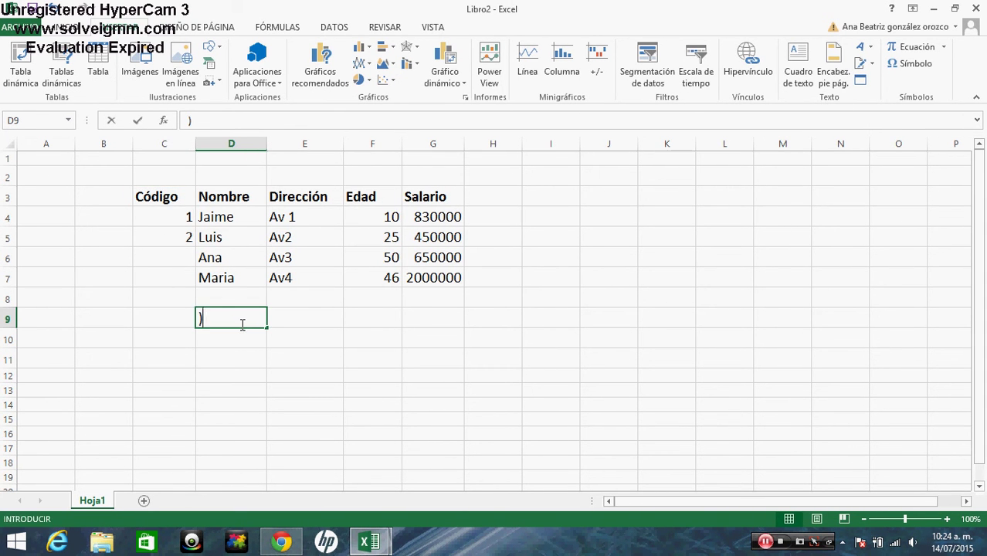
pyautogui.press('BackSpace')
pyautogui.write('=')
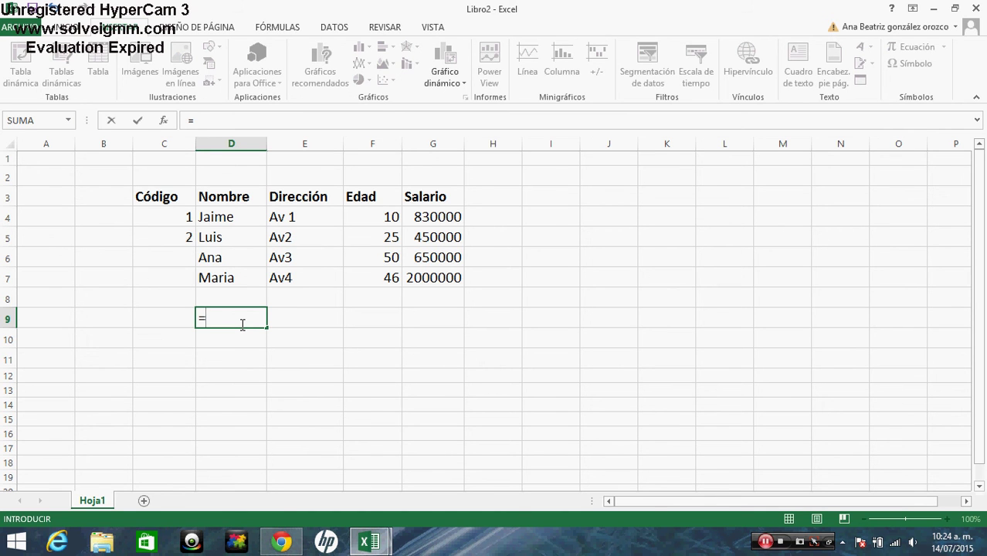
pyautogui.write('a3')
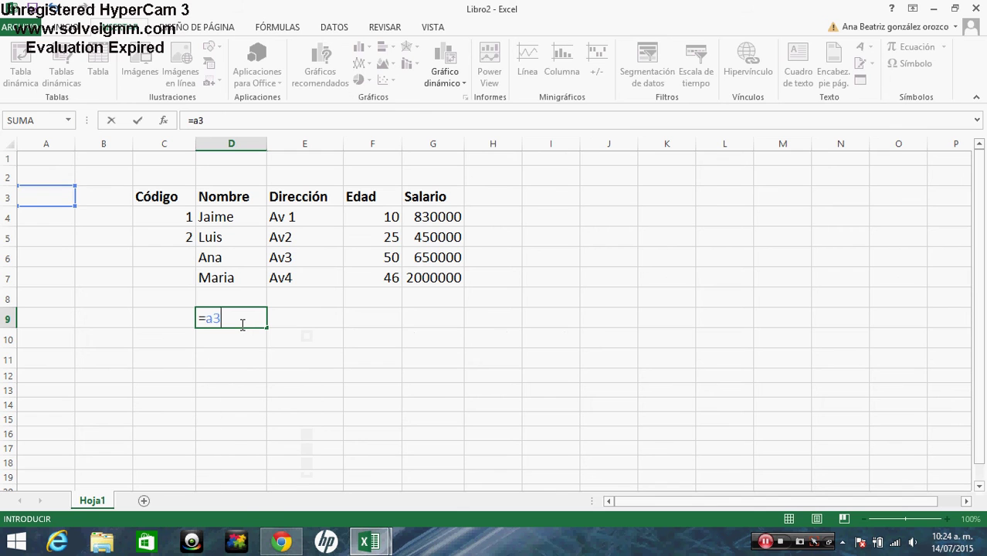
pyautogui.write(':')
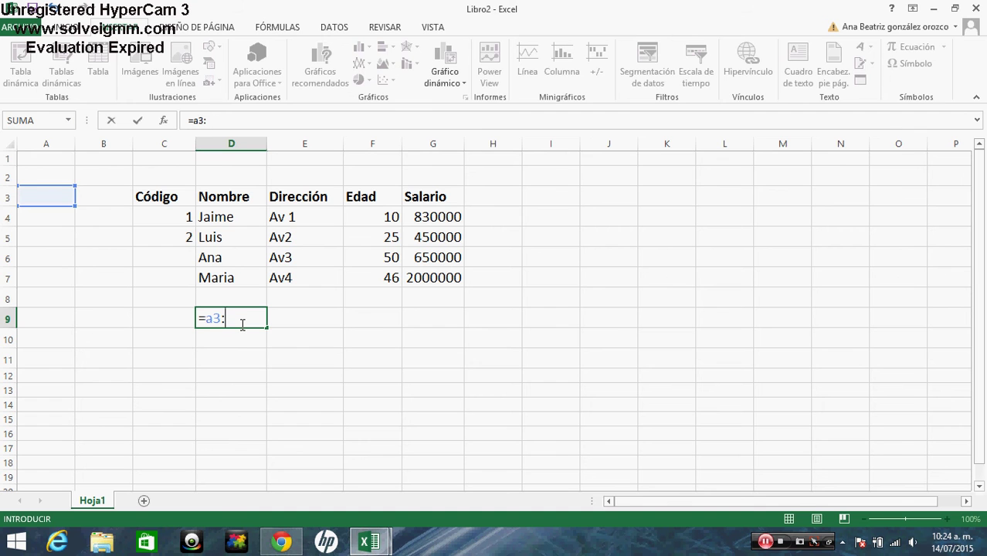
pyautogui.write('a')
pyautogui.write('9')
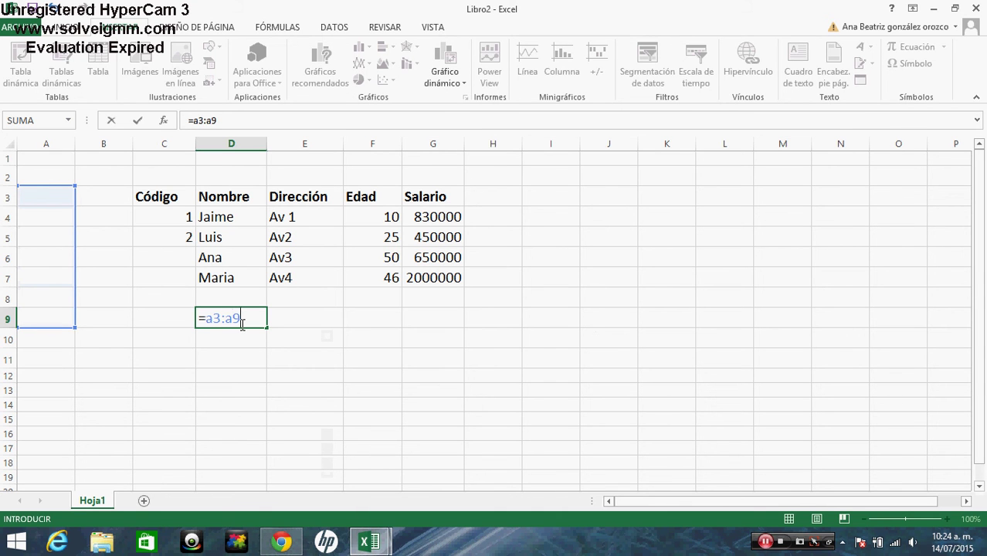
# Replace the entry in cell D9 with the range reference =d3:d7, covering the Nombre column
pyautogui.press('BackSpace')
pyautogui.press('BackSpace')
pyautogui.press('BackSpace')
pyautogui.press('BackSpace')
pyautogui.press('BackSpace')
pyautogui.press('BackSpace')
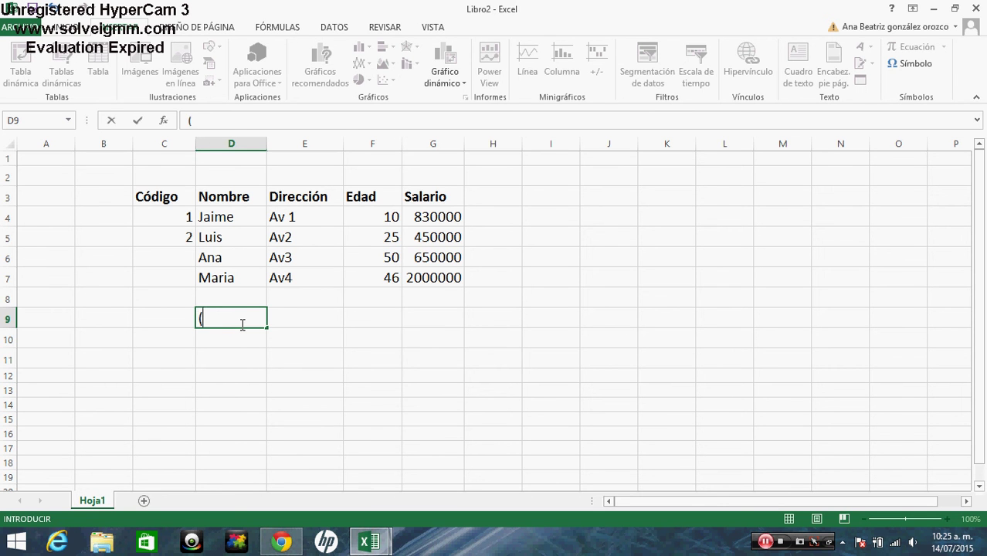
pyautogui.write('=')
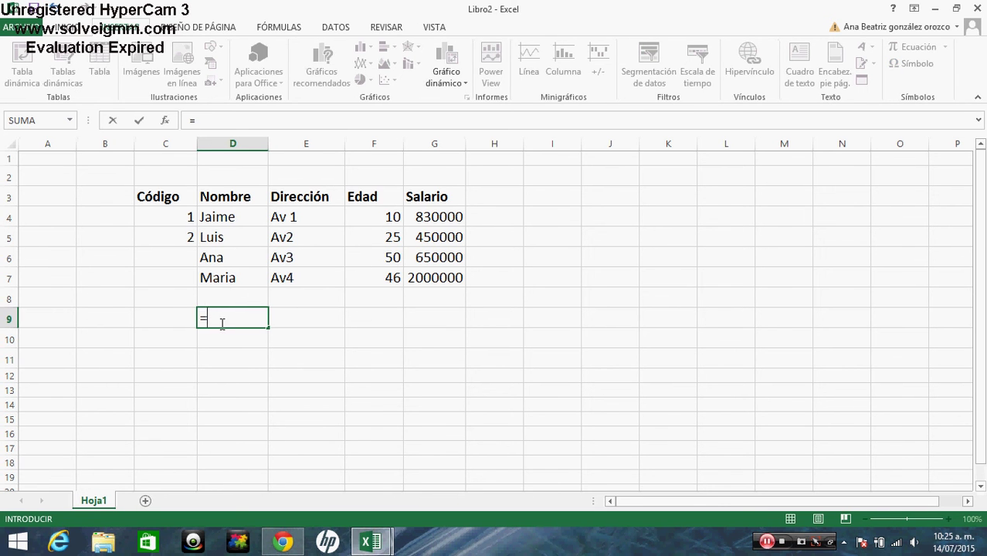
pyautogui.write('d3:')
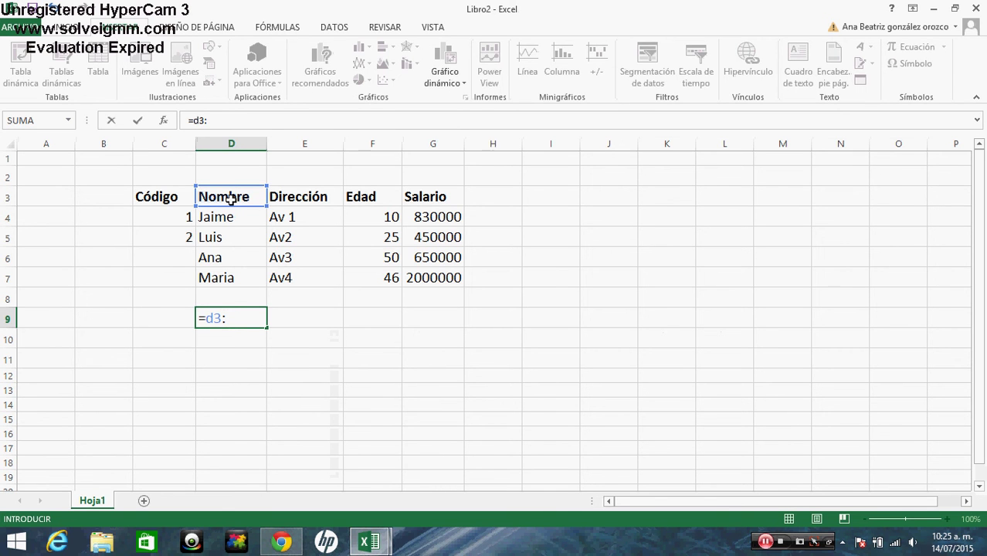
pyautogui.write('d')
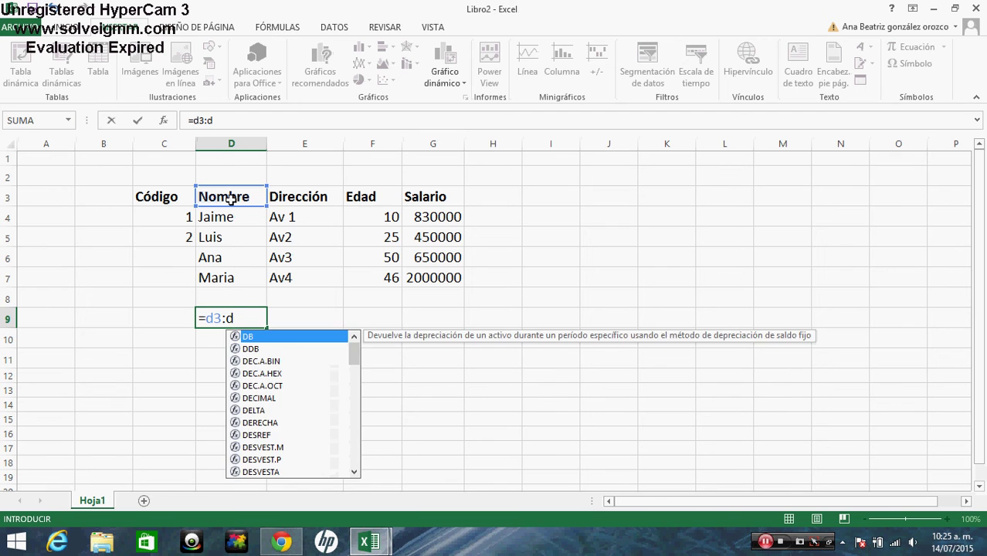
pyautogui.write('7')
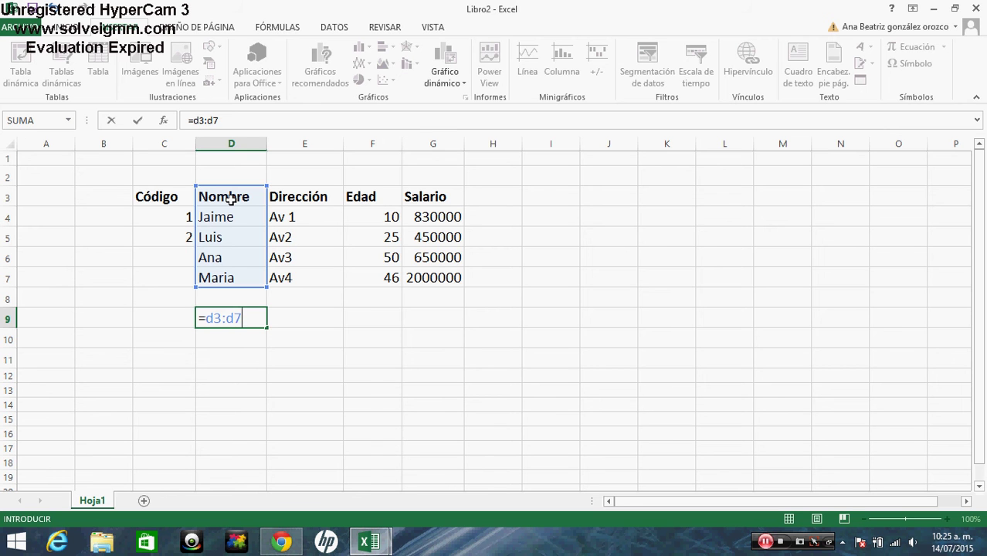
# Change the reference in D9 to the two separate cells =d3;d5, using a semicolon instead of a colon
pyautogui.press('BackSpace')
pyautogui.press('BackSpace')
pyautogui.press('BackSpace')
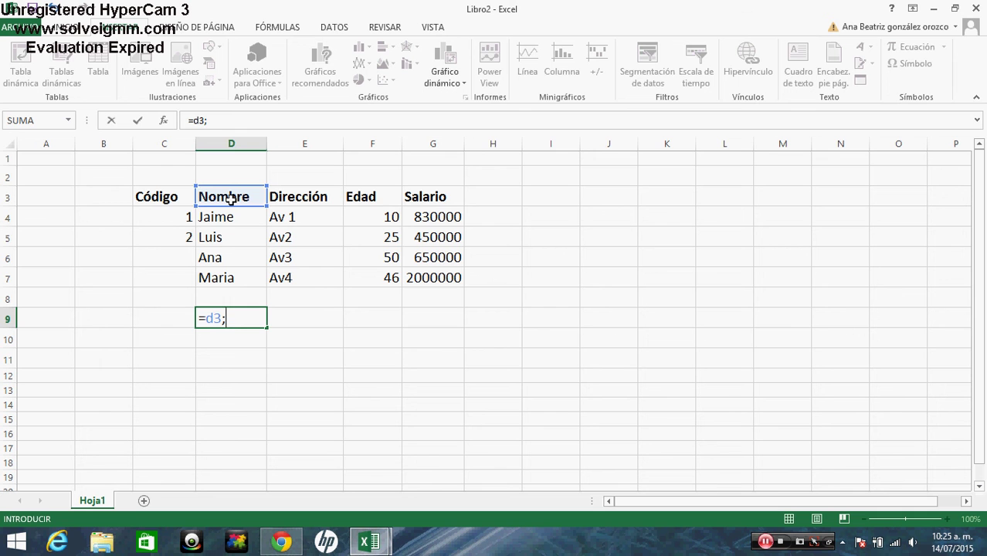
pyautogui.write('d5')
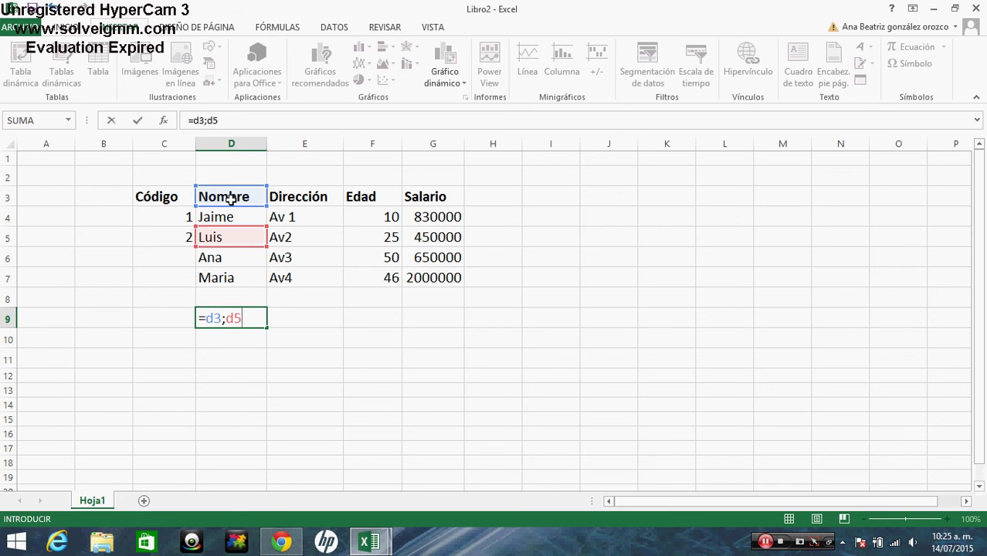
# Clear the reference entry from cell D9, leaving the cell empty
pyautogui.press('BackSpace')
pyautogui.press('BackSpace')
pyautogui.press('BackSpace')
pyautogui.press('BackSpace')
pyautogui.press('BackSpace')
pyautogui.press('BackSpace')
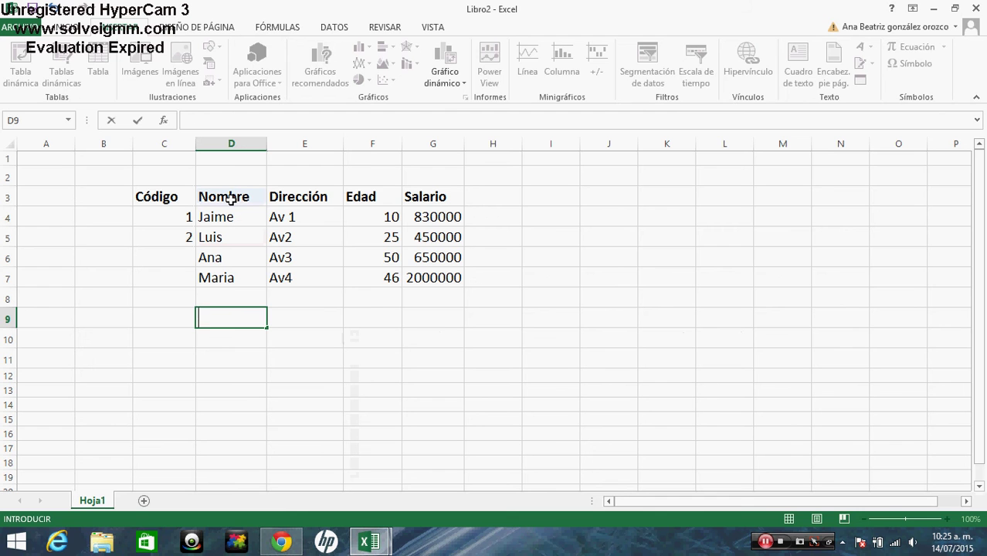
pyautogui.click(329, 342)
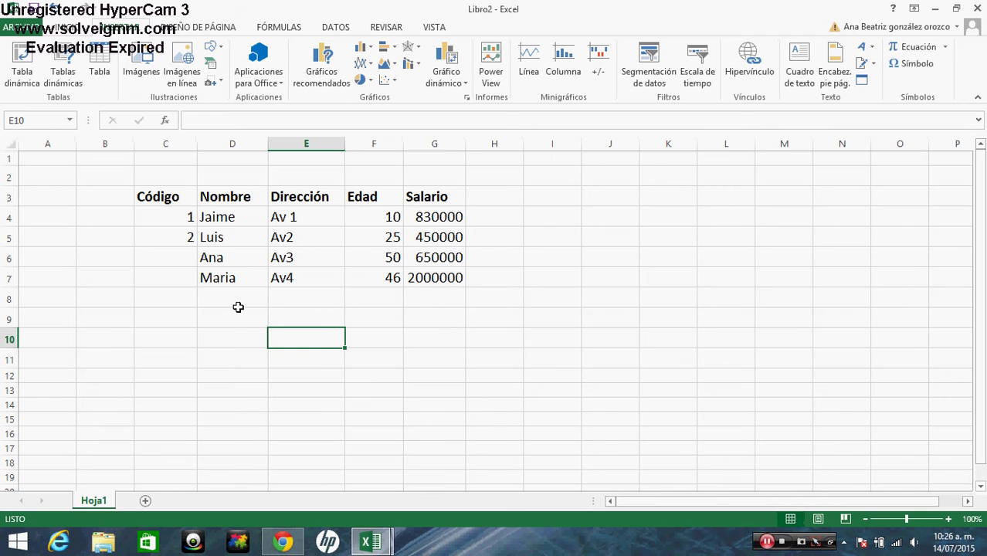
# Apply all borders (Todos los bordes) to the data table in C3:G7
pyautogui.moveTo(158, 194); pyautogui.dragTo(435, 282)
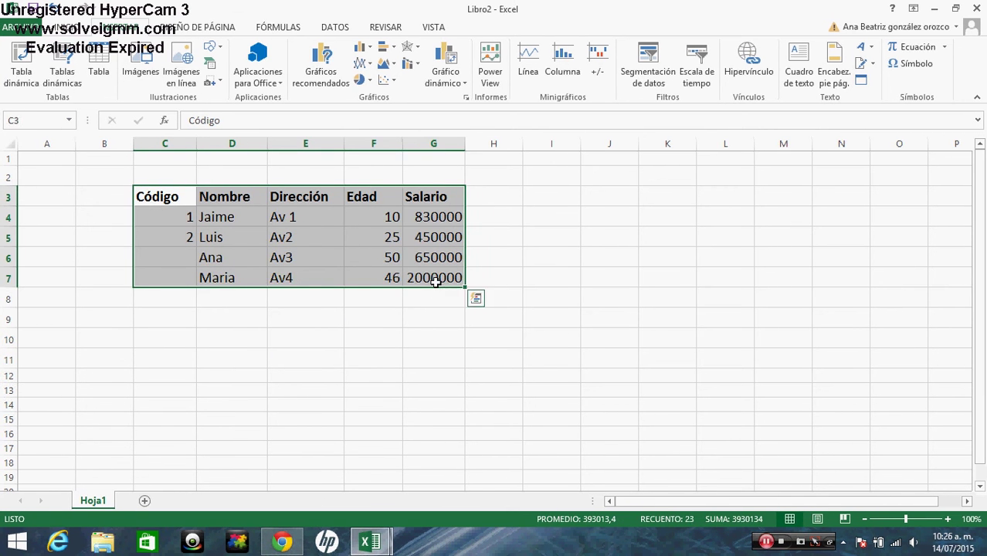
pyautogui.click(66, 28)
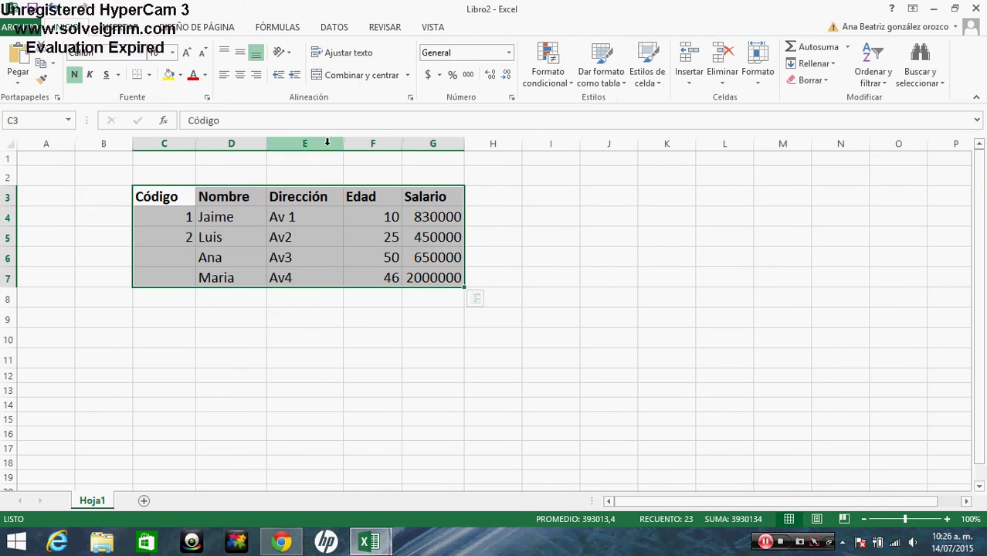
pyautogui.click(149, 74)
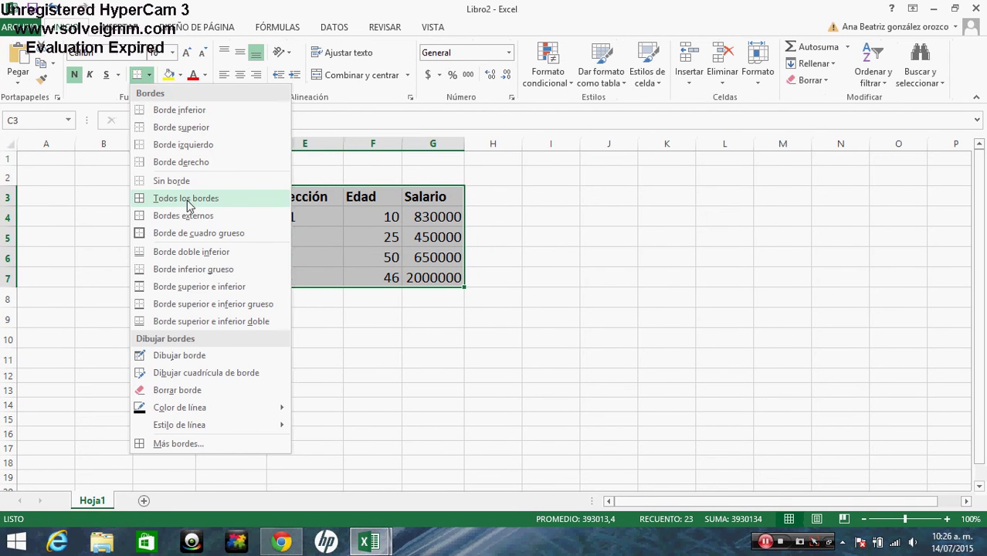
pyautogui.click(188, 205)
pyautogui.click(334, 332)
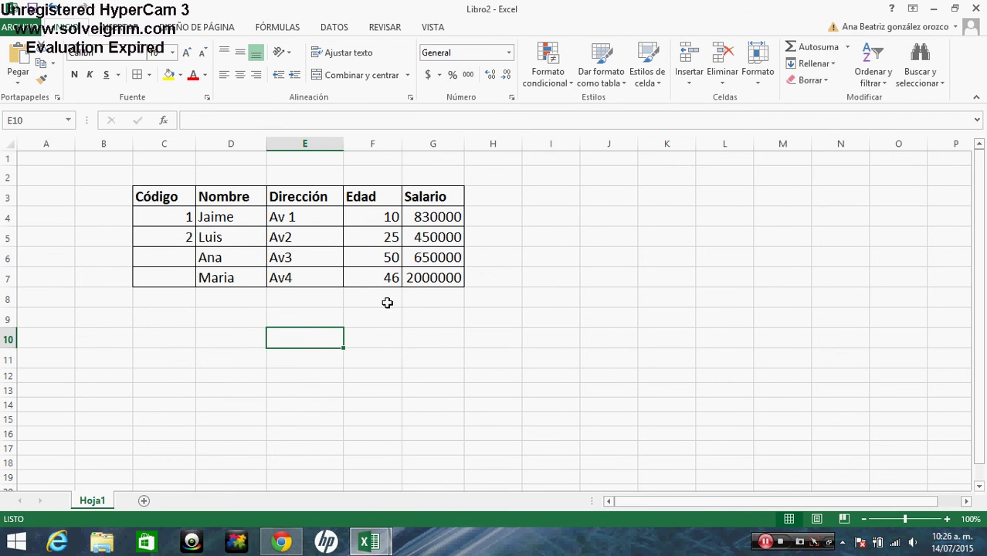
# Enter the formula =650000+2000000 in cell I4 and reselect the cell to check its formula
pyautogui.click(529, 217)
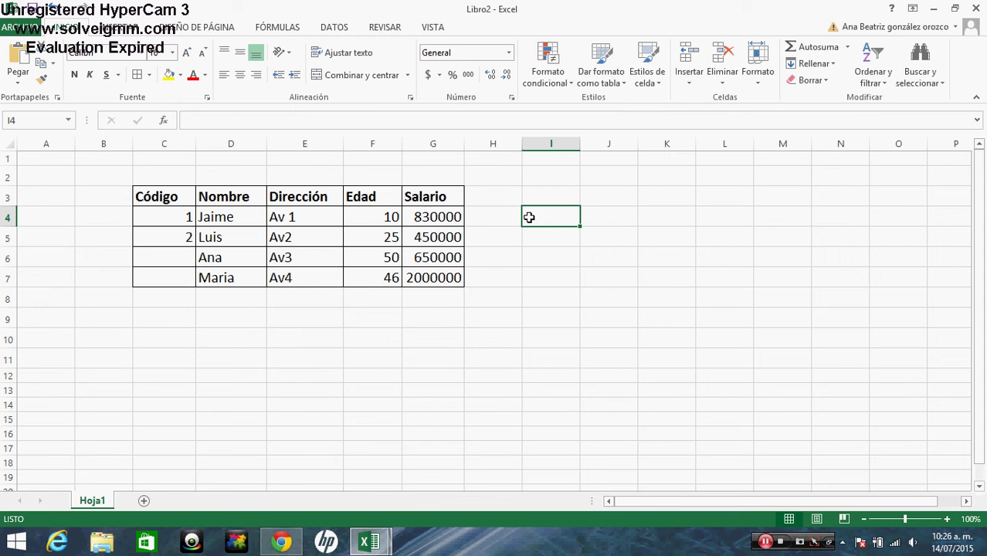
pyautogui.write('=')
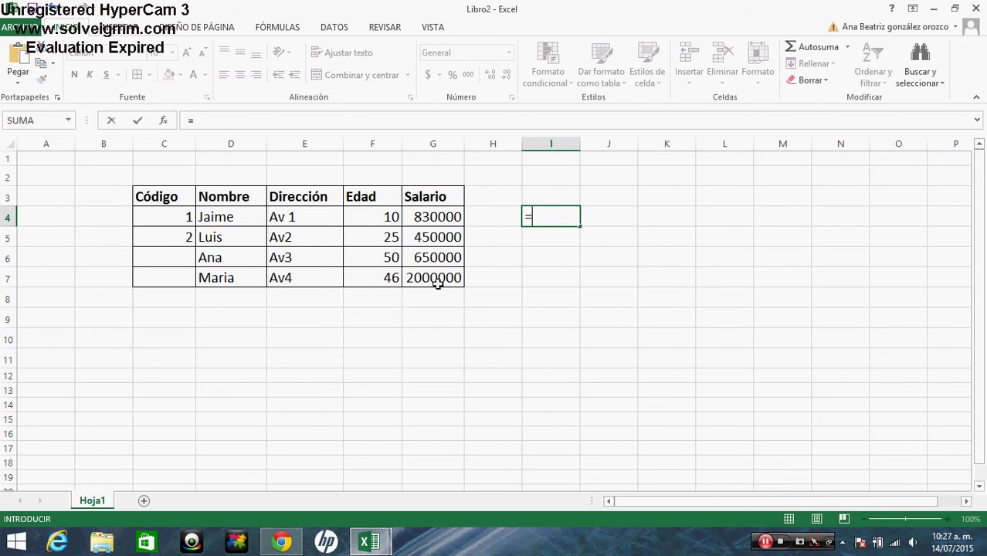
pyautogui.write('50')
pyautogui.press('BackSpace')
pyautogui.press('BackSpace')
pyautogui.write('65')
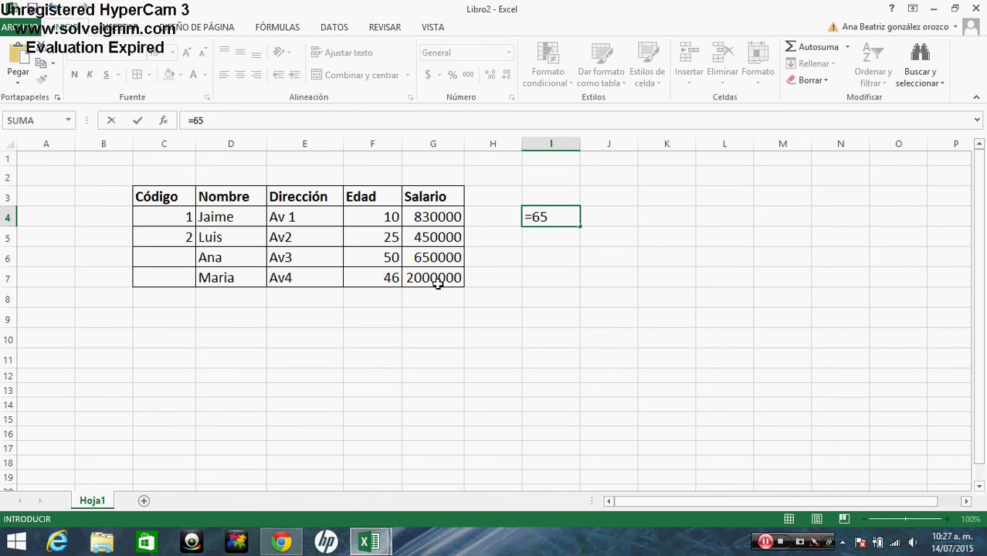
pyautogui.write('0000+')
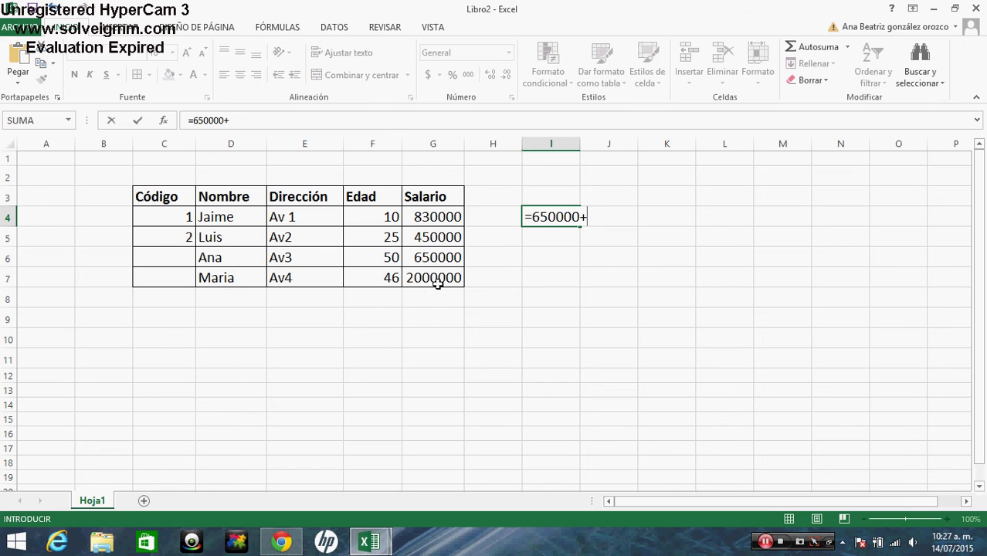
pyautogui.write('2000000')
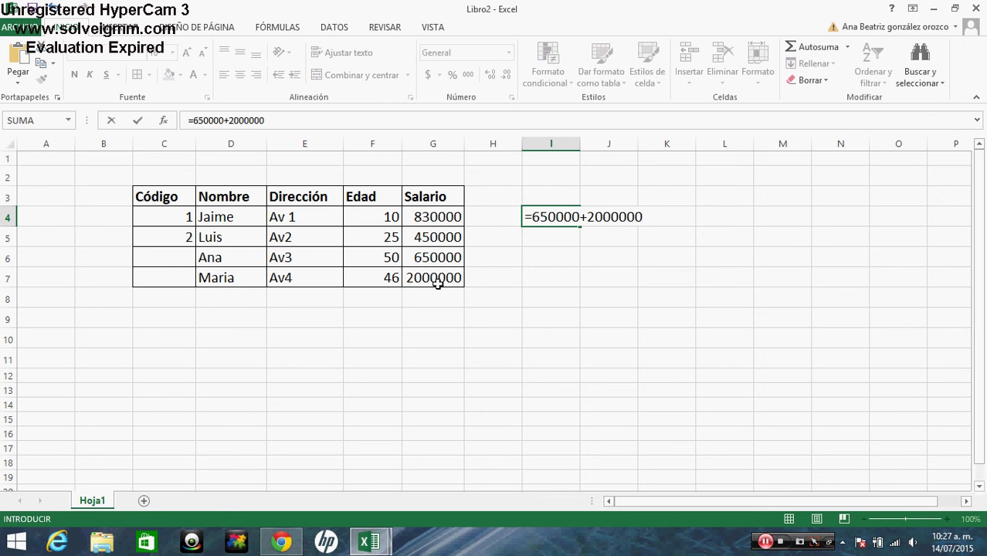
pyautogui.press('Return')
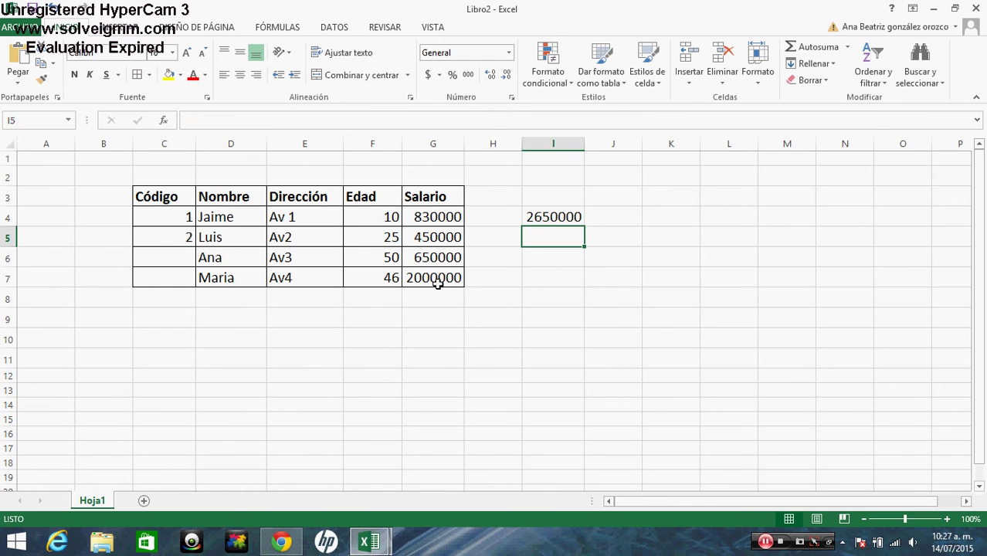
pyautogui.press('Up')
pyautogui.press('Up')
pyautogui.press('Down')
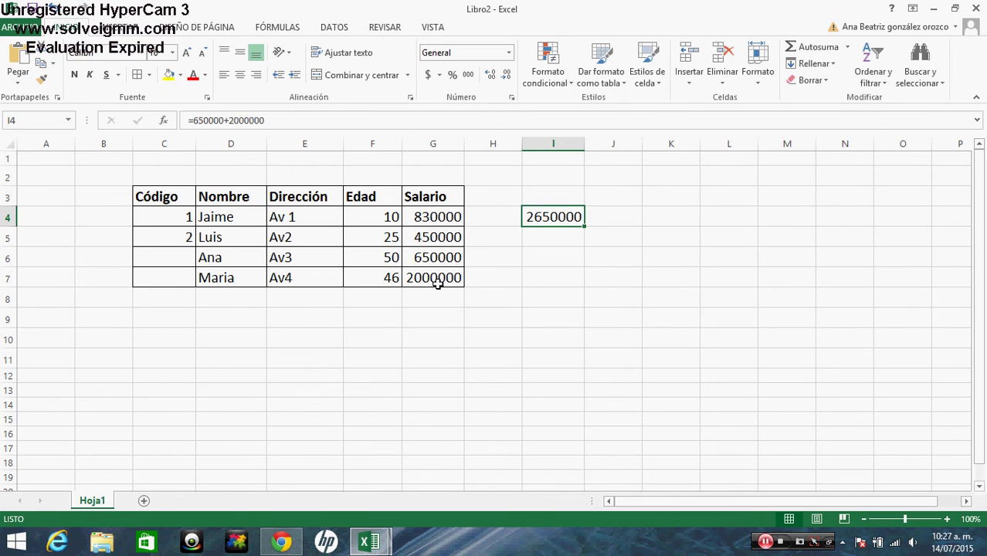
pyautogui.press('Down')
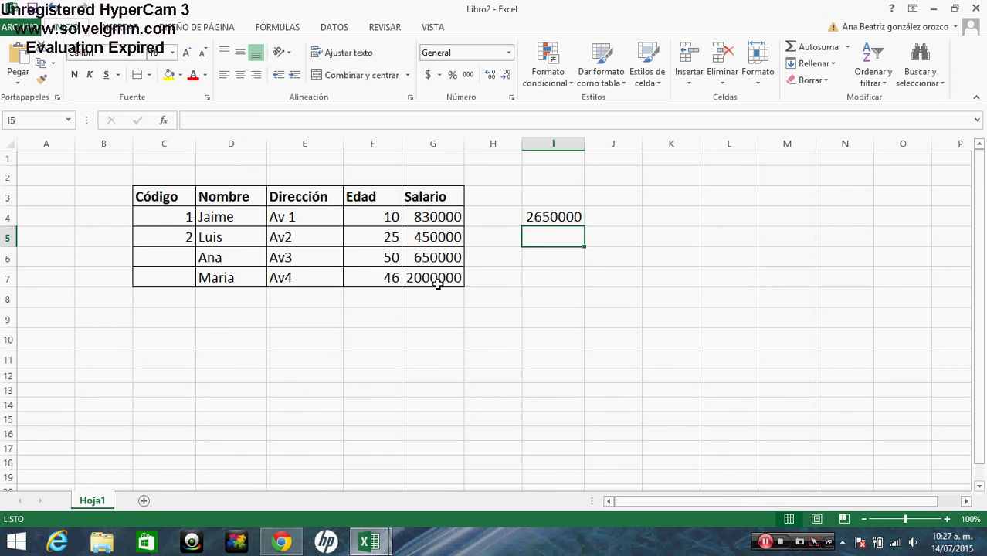
pyautogui.press('Up')
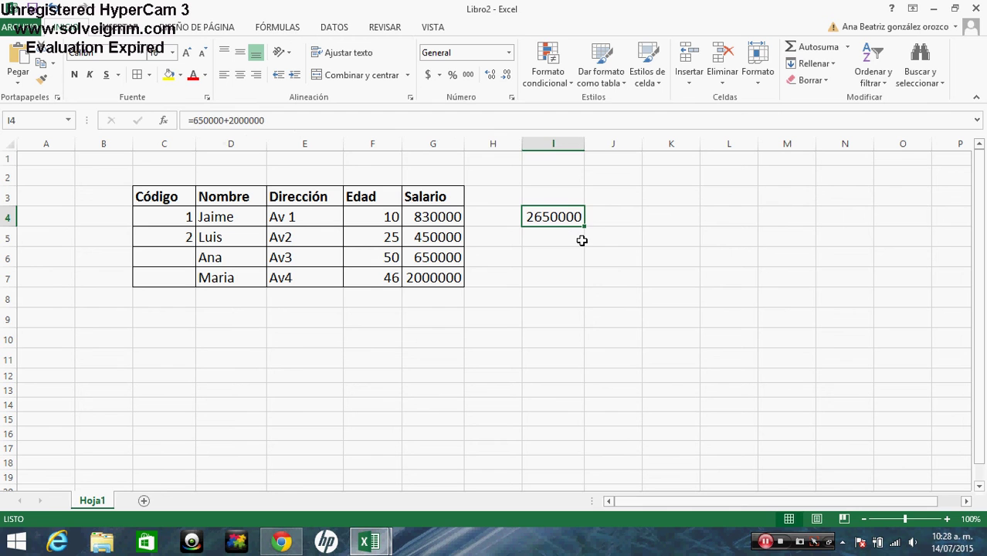
# Label cell J4 "Función Basica" and widen column J to fit the text
pyautogui.click(603, 216)
pyautogui.write('Fu')
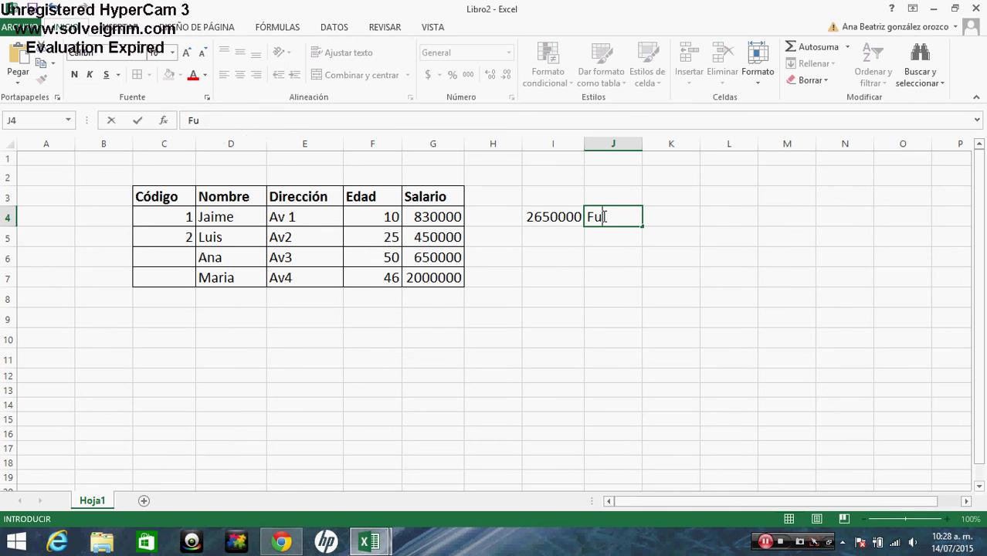
pyautogui.write('nción Basica')
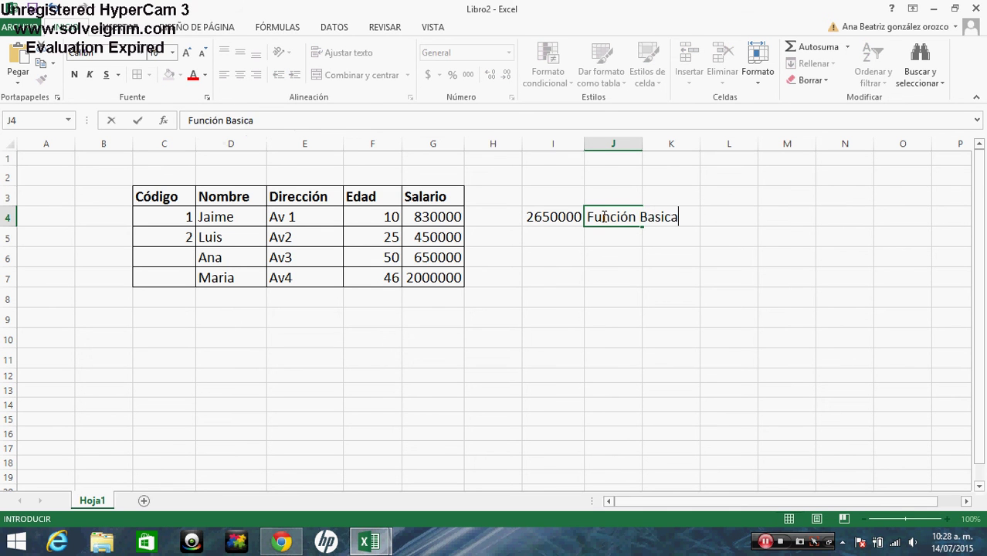
pyautogui.click(641, 143)
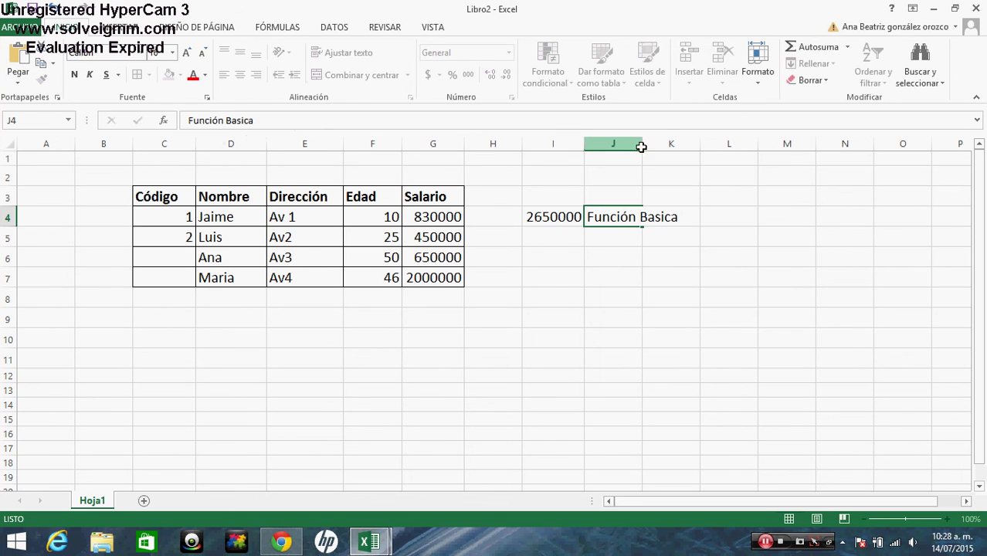
pyautogui.moveTo(642, 143); pyautogui.dragTo(662, 144)
pyautogui.moveTo(685, 146); pyautogui.dragTo(686, 147)
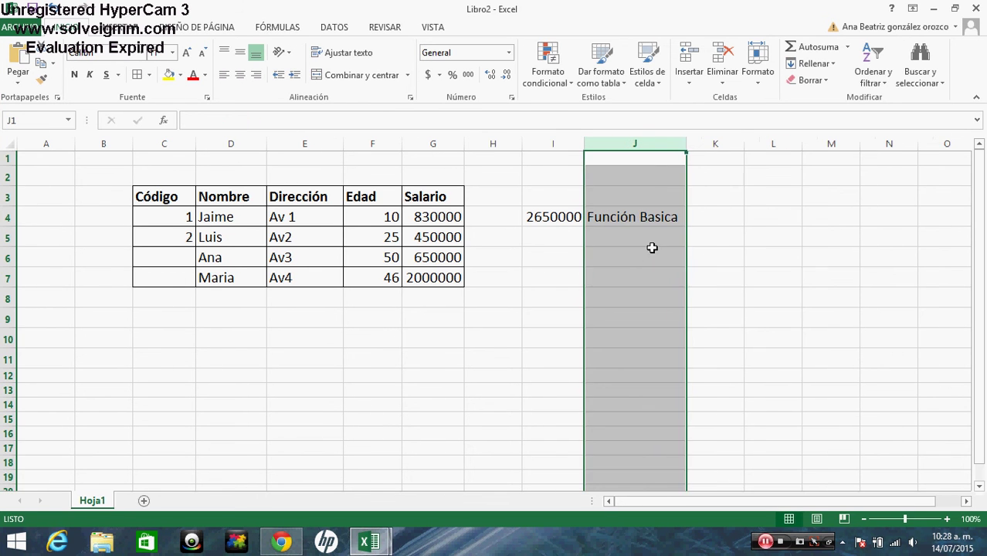
# Label cell J5 "Función Coordenada", below the basic function label
pyautogui.click(651, 256)
pyautogui.press('Left')
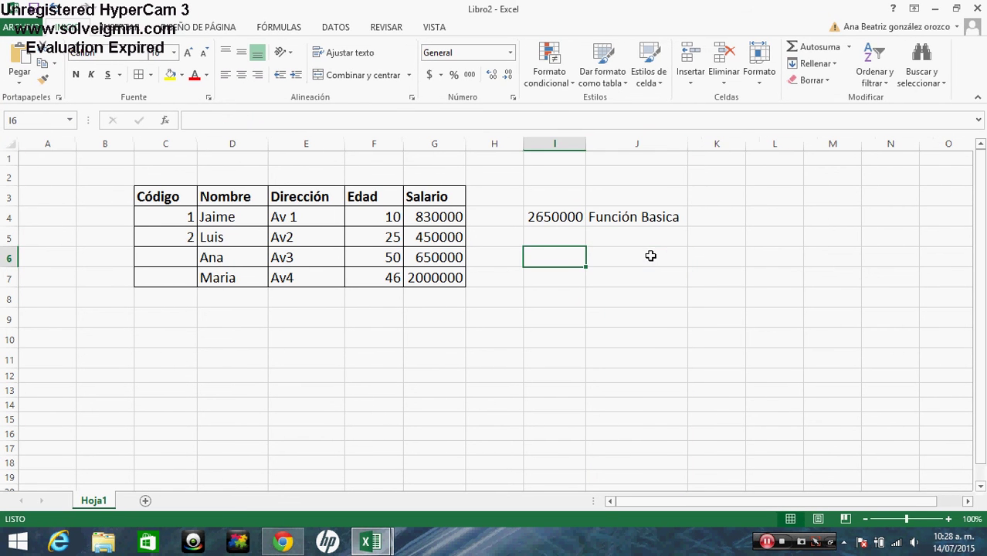
pyautogui.press('Up')
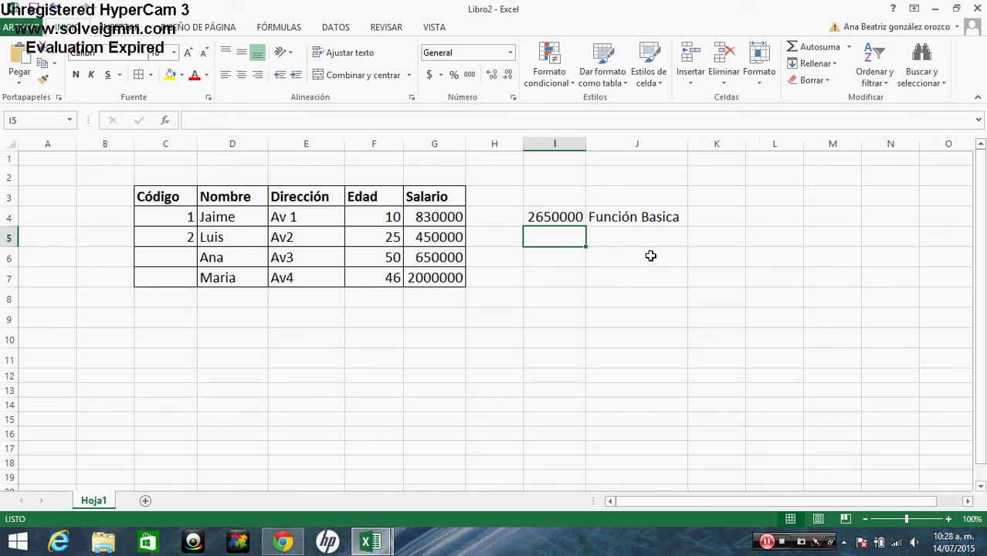
pyautogui.press('Right')
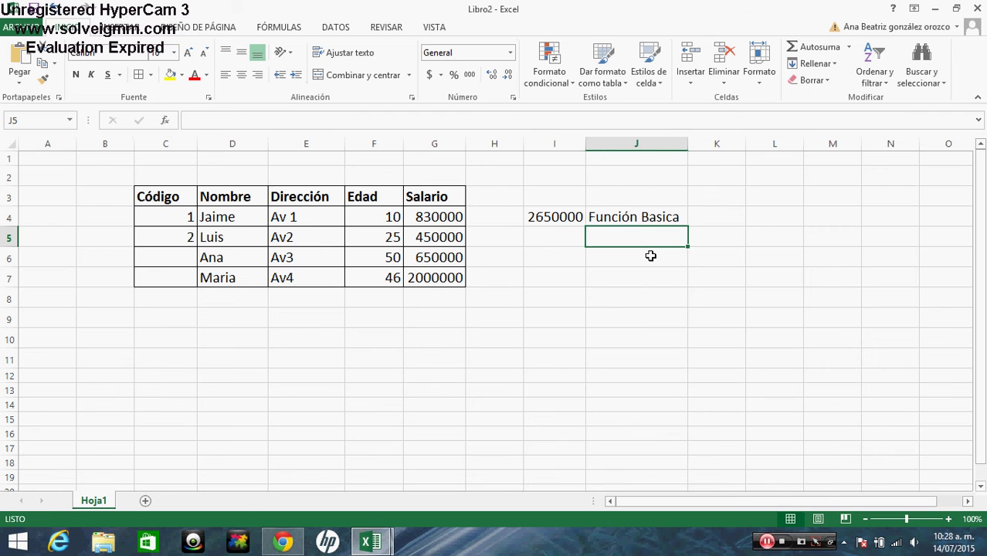
pyautogui.write('Función ')
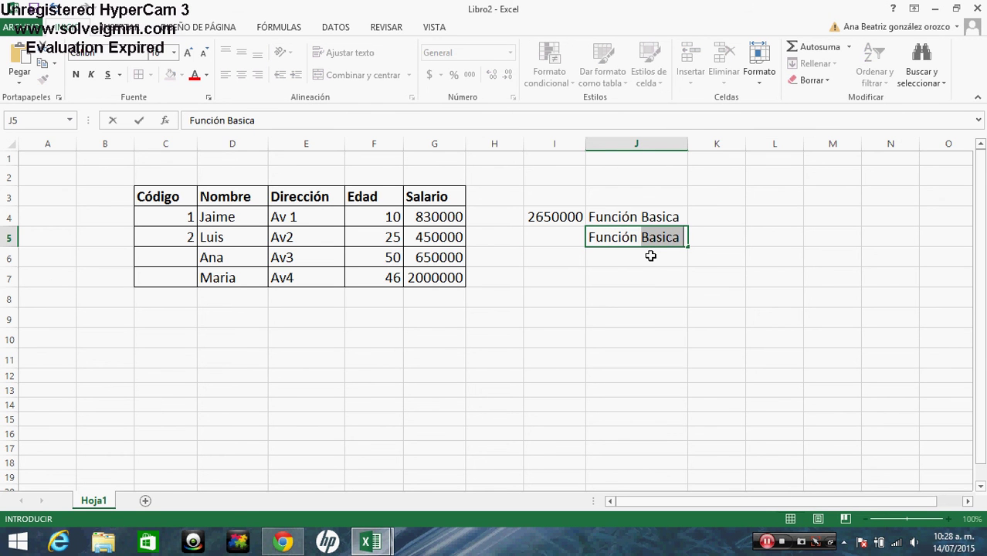
pyautogui.write('Coordenada')
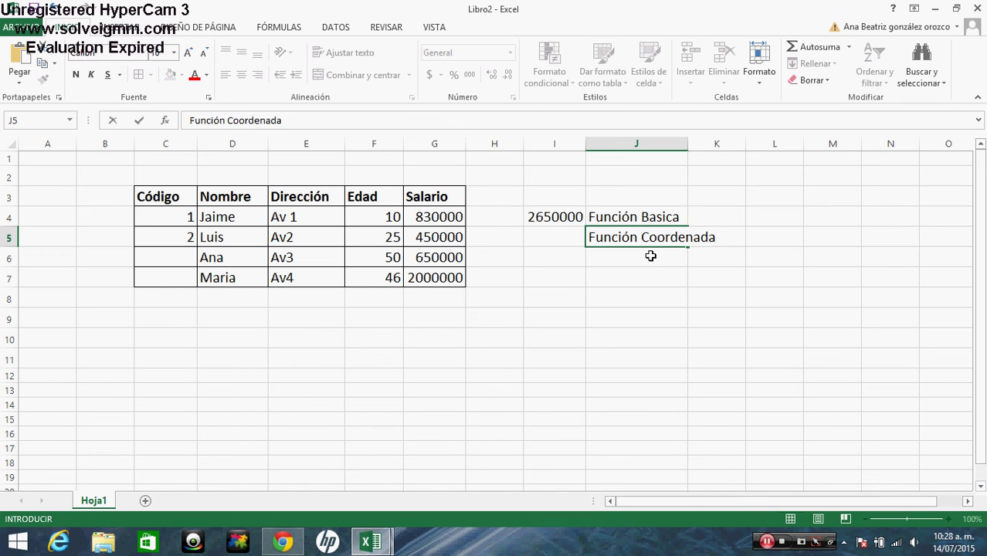
pyautogui.click(623, 271)
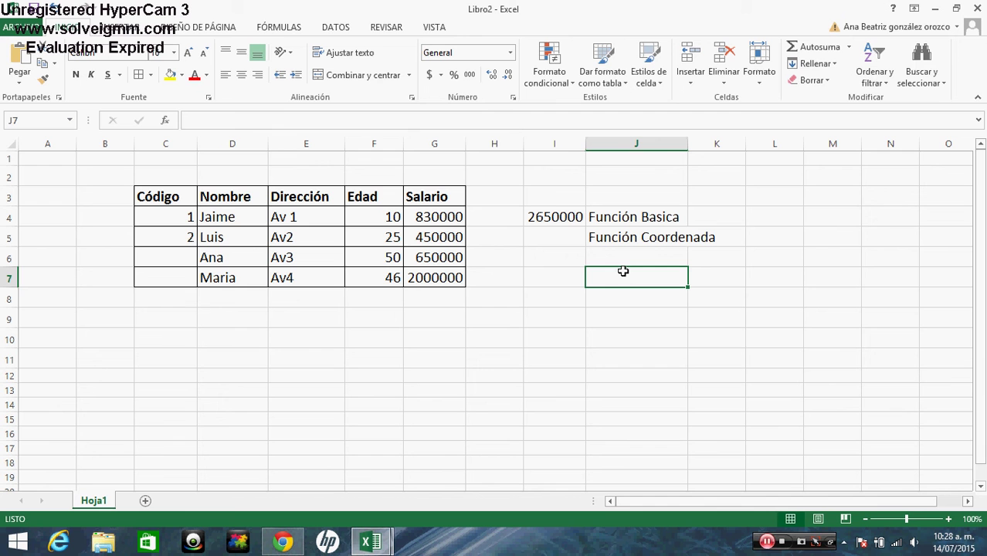
# Enter the formula =G6+G7 in cell I5 using cell references, and compare it with the formula in I4
pyautogui.click(547, 217)
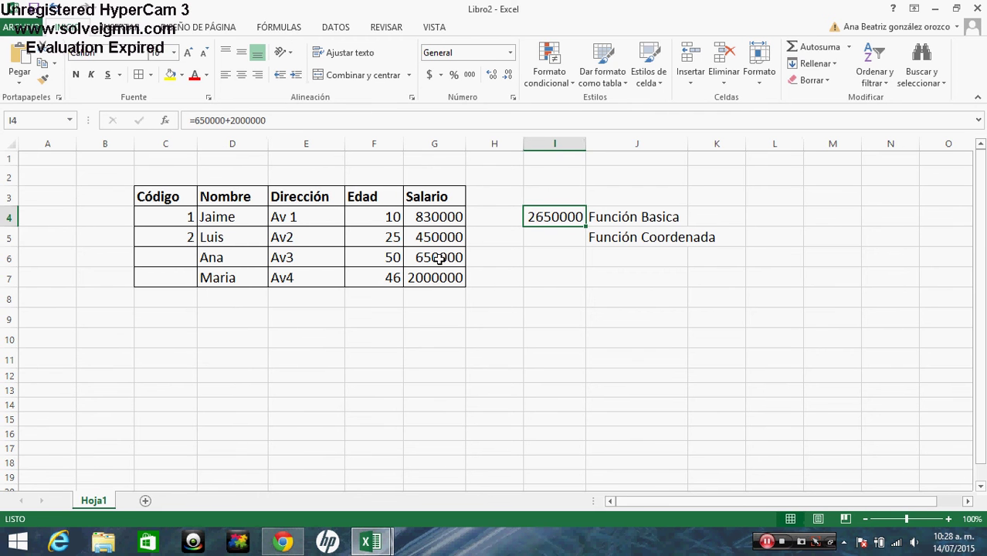
pyautogui.click(545, 236)
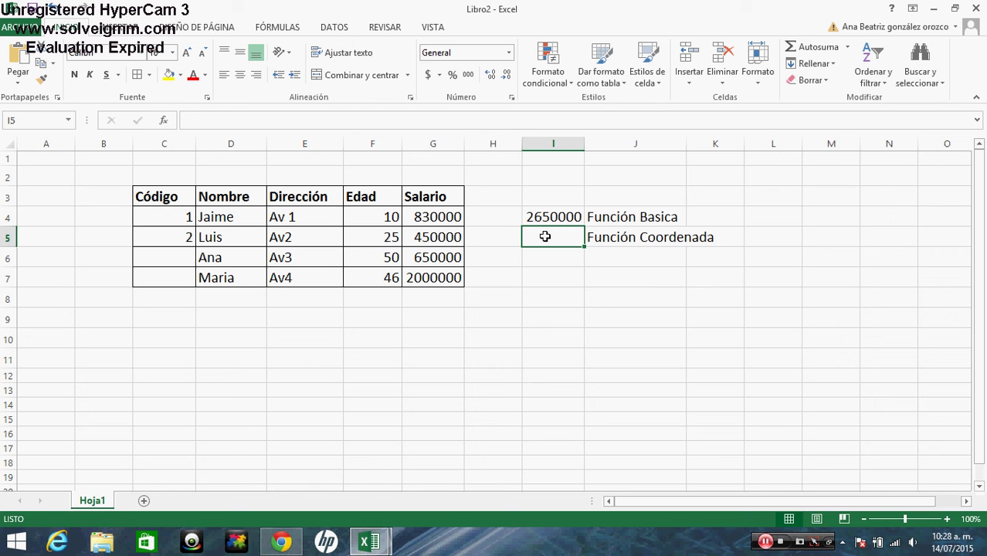
pyautogui.doubleClick(544, 237)
pyautogui.write('=')
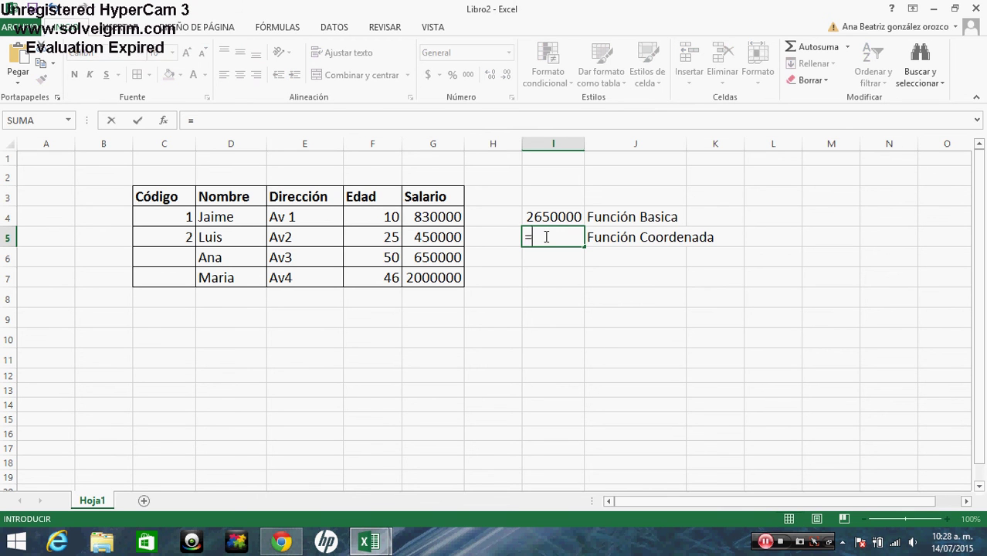
pyautogui.click(440, 258)
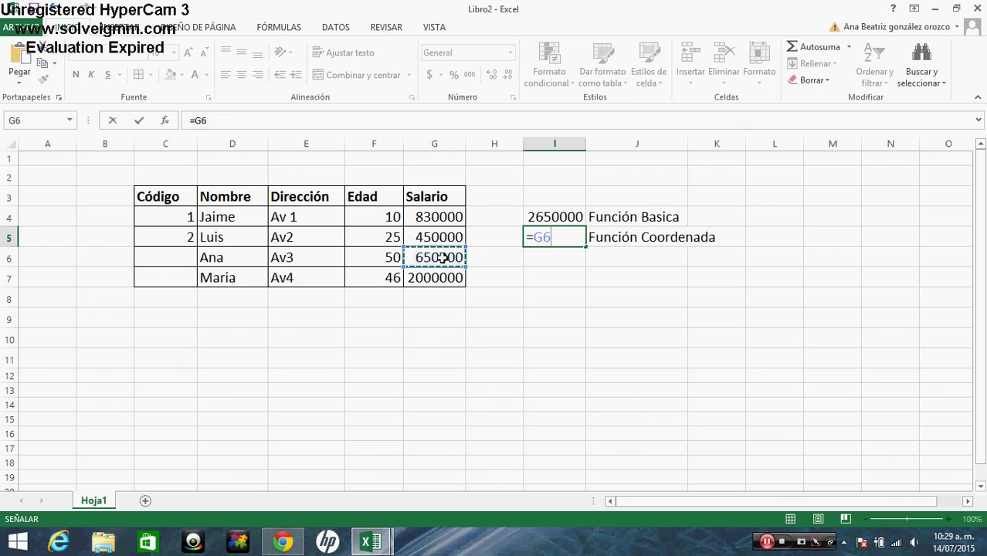
pyautogui.write('+')
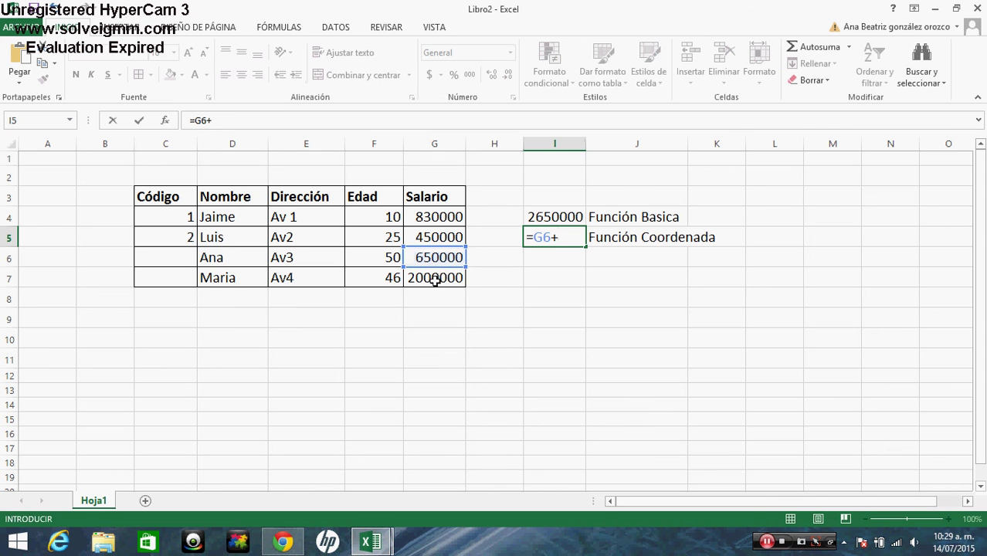
pyautogui.click(434, 281)
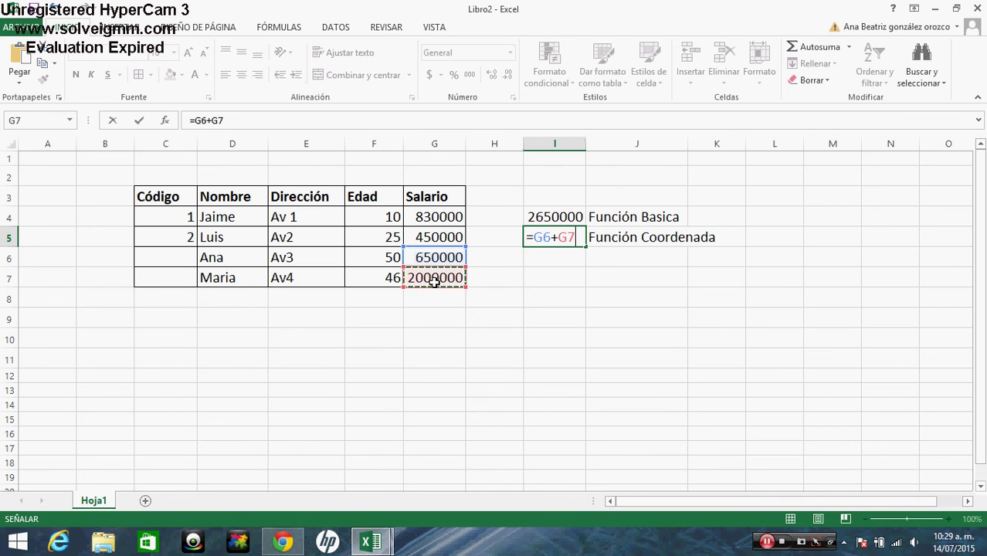
pyautogui.press('Return')
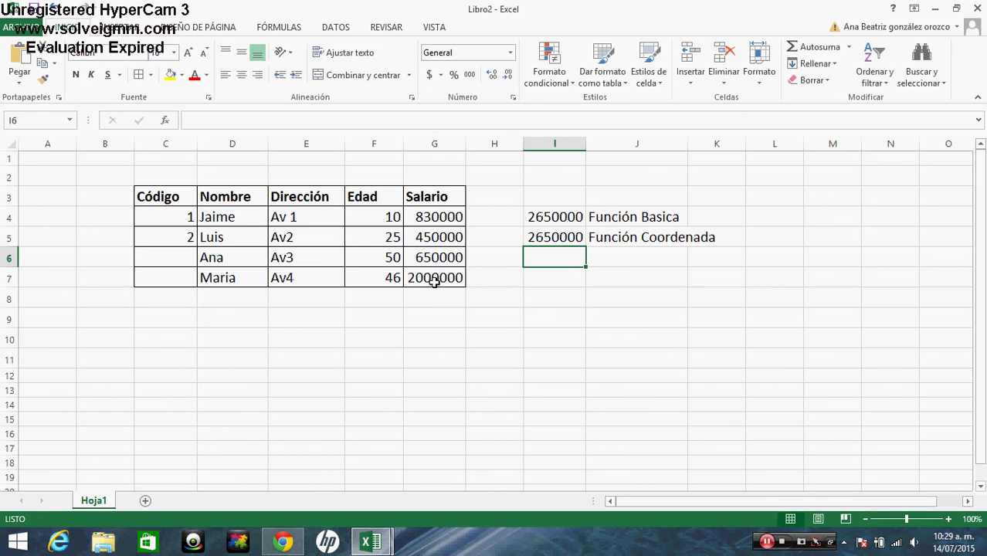
pyautogui.press('Up')
pyautogui.press('Up')
pyautogui.press('Down')
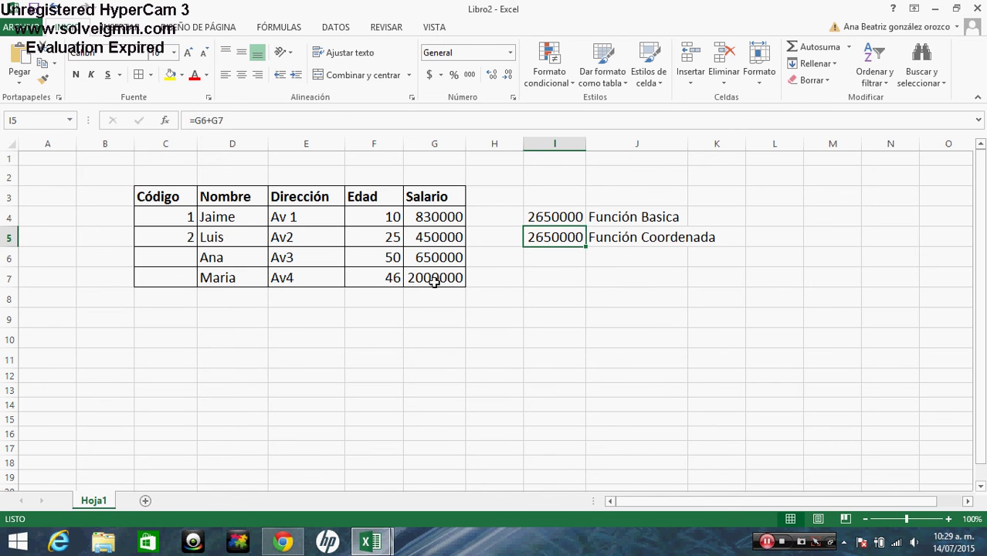
# Change the Salario value in cell G6 to 50000
pyautogui.press('Left')
pyautogui.press('Left')
pyautogui.press('Down')
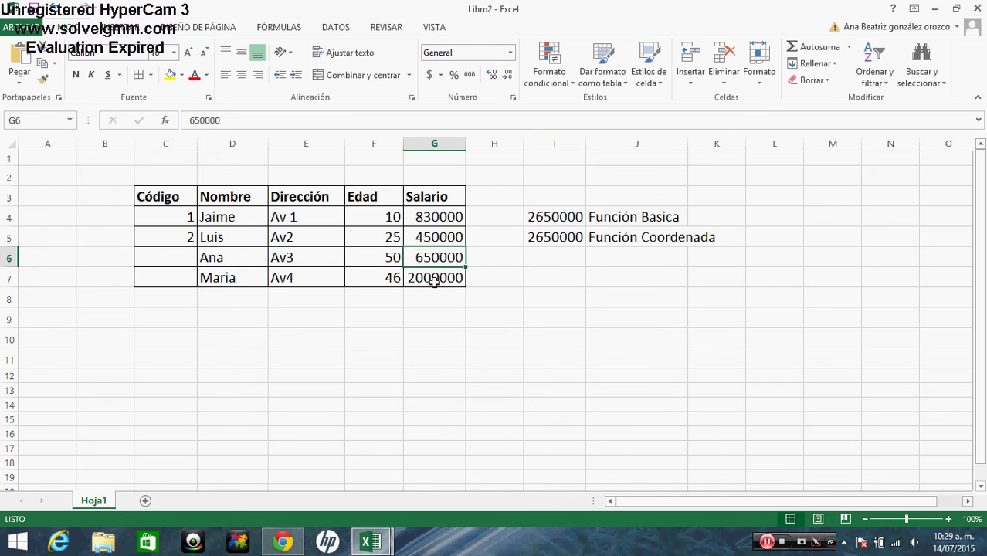
pyautogui.write('50000')
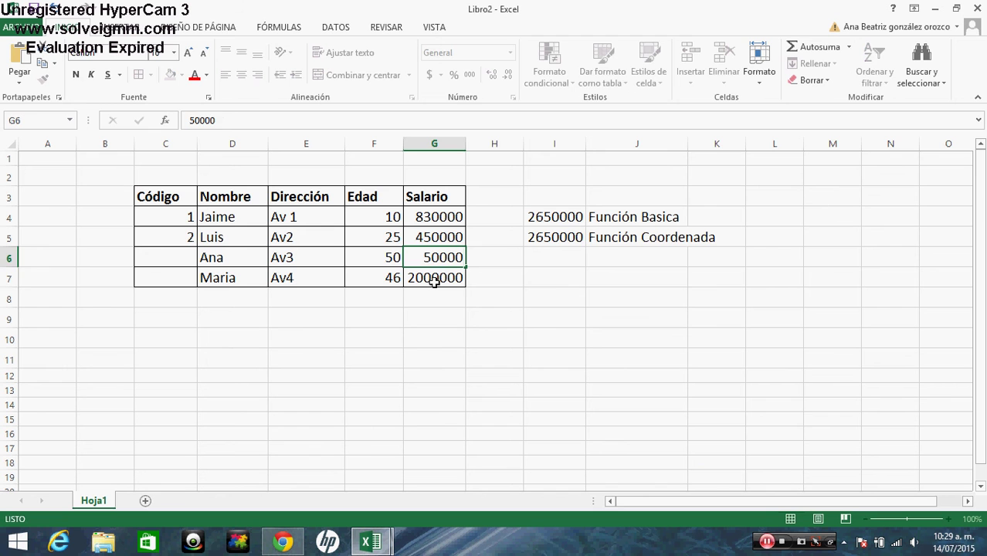
# Commit the new Salario value in cell G6 and compare the formula results in I4 and I5
pyautogui.press('Return')
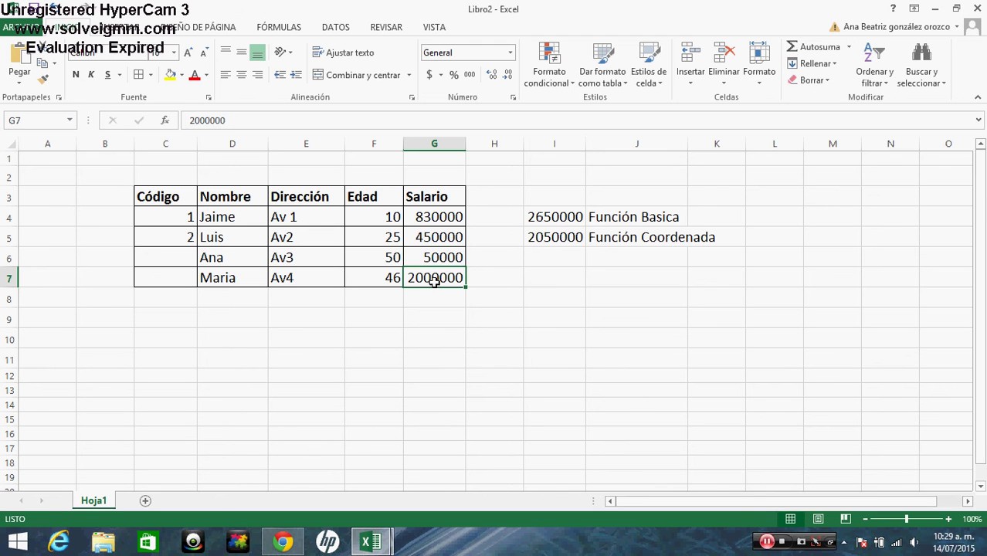
pyautogui.press('Right')
pyautogui.press('Right')
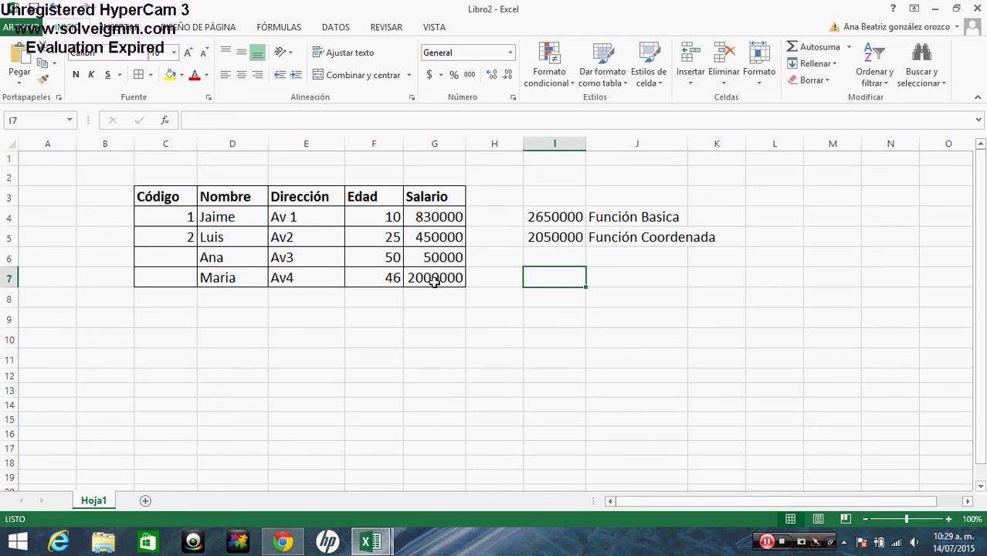
pyautogui.press('Up')
pyautogui.press('Up')
pyautogui.press('Up')
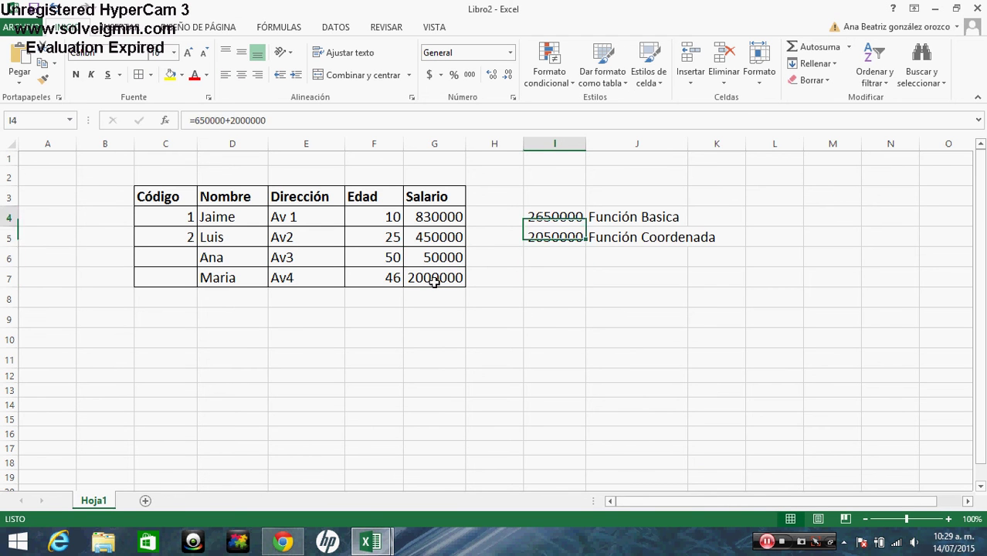
pyautogui.press('Down')
pyautogui.press('Down')
pyautogui.press('Right')
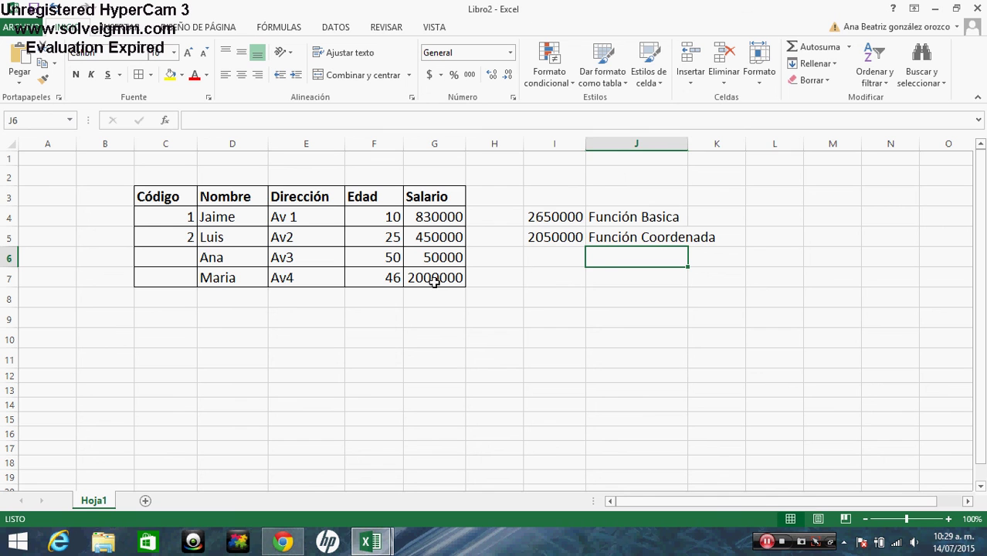
pyautogui.press('Left')
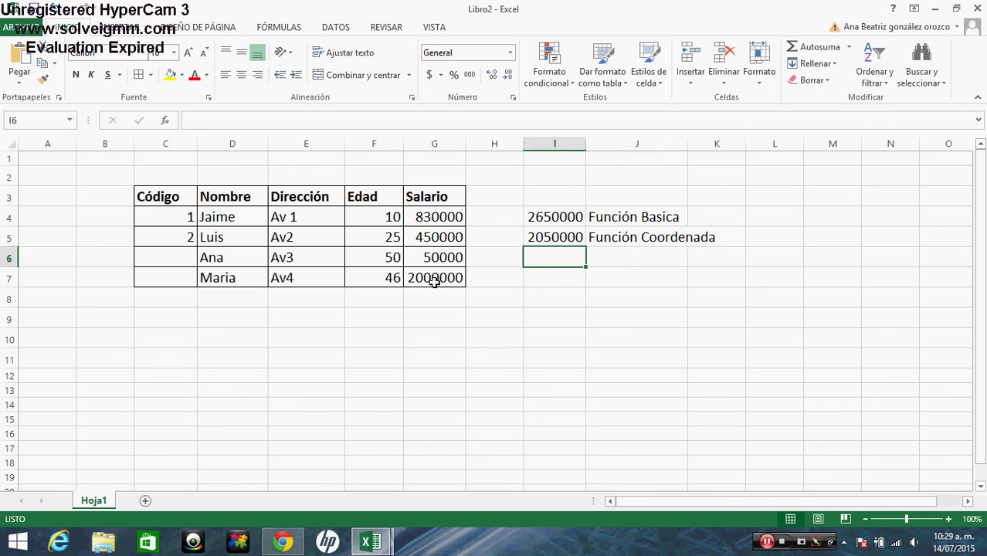
pyautogui.press('Right')
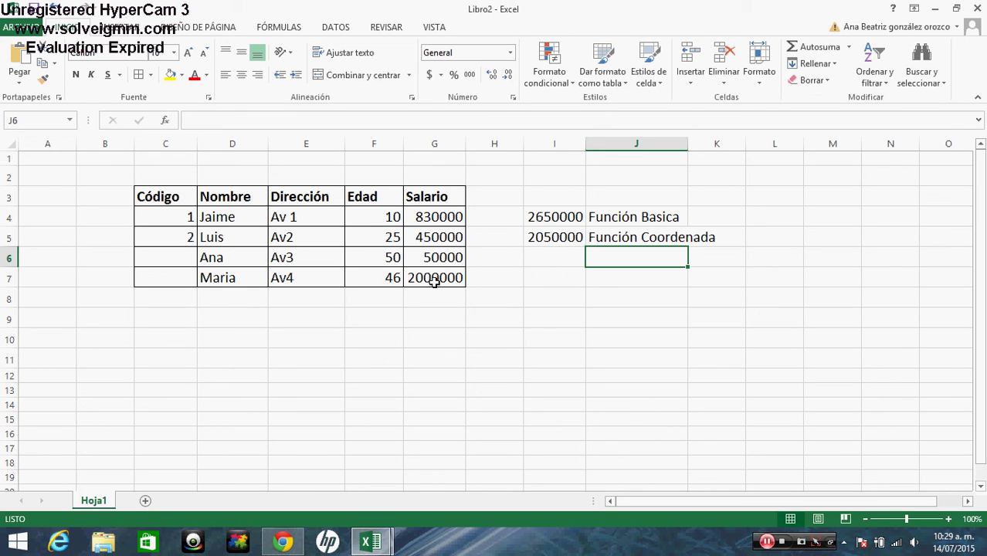
pyautogui.press('Left')
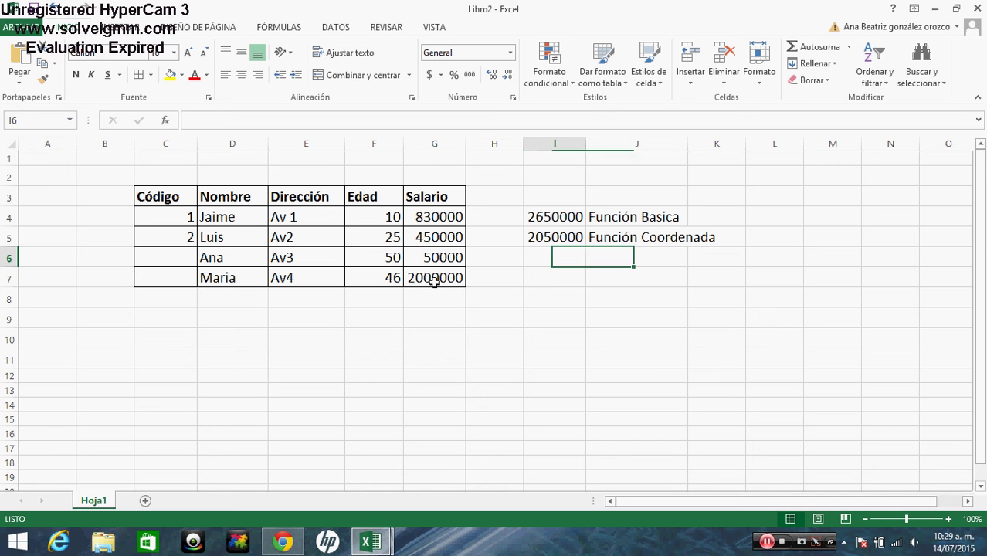
pyautogui.press('Right')
pyautogui.press('Left')
pyautogui.press('Right')
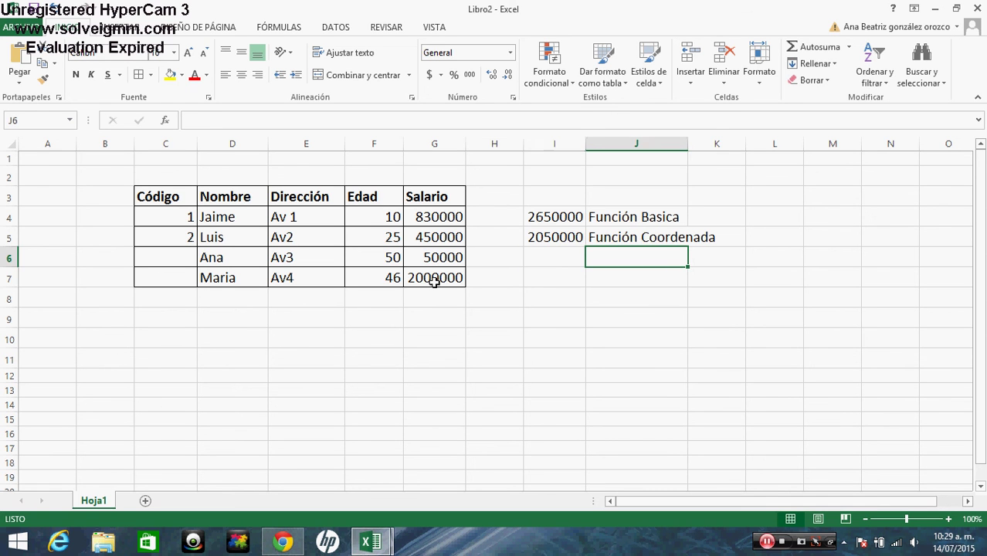
pyautogui.press('Left')
pyautogui.press('Up')
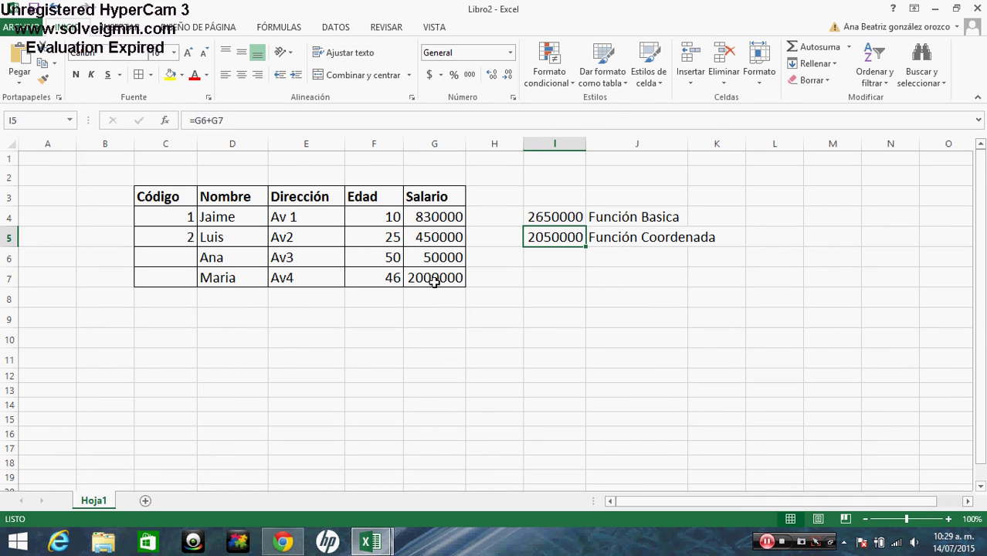
# Label cell J6 "Función Compleja", below the coordinate function label
pyautogui.press('Down')
pyautogui.press('Right')
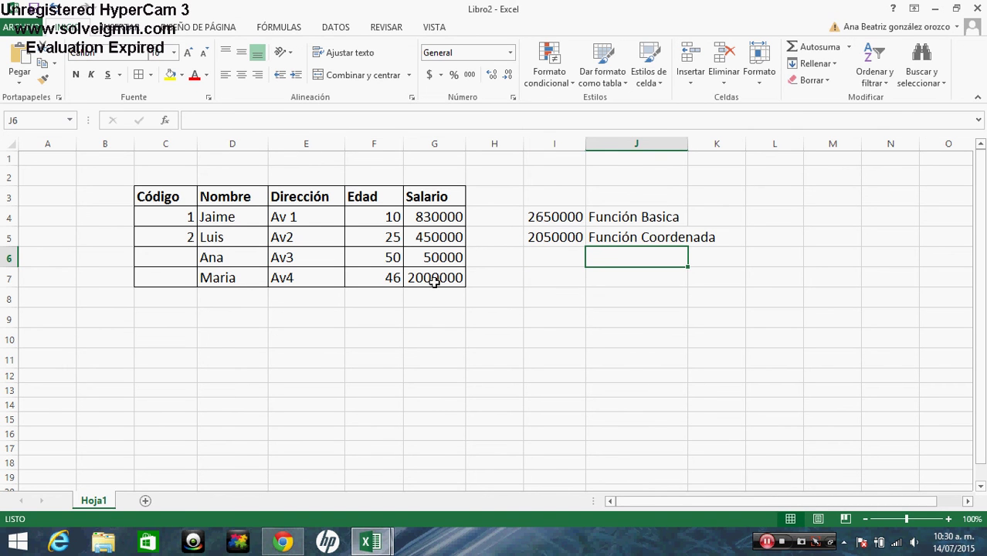
pyautogui.write('Fu')
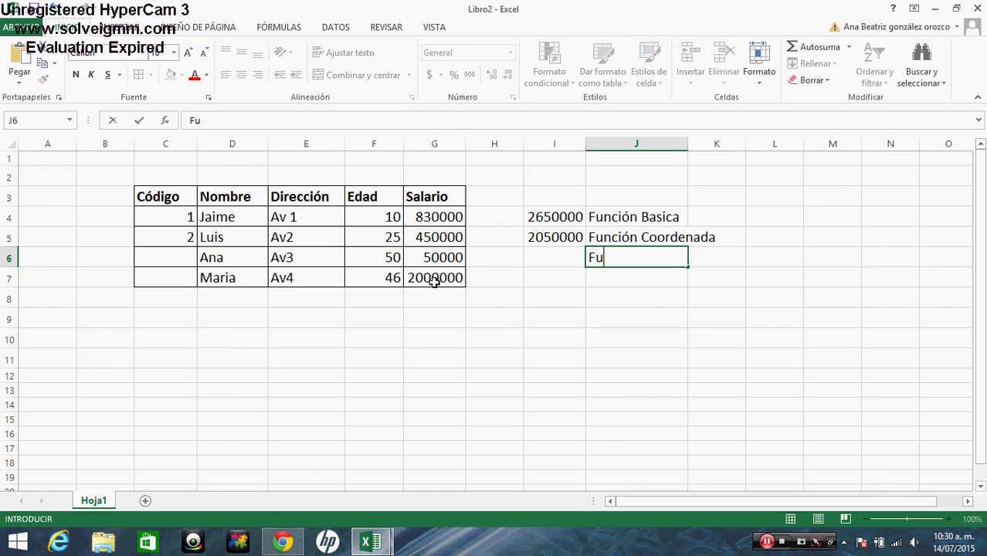
pyautogui.write('nción')
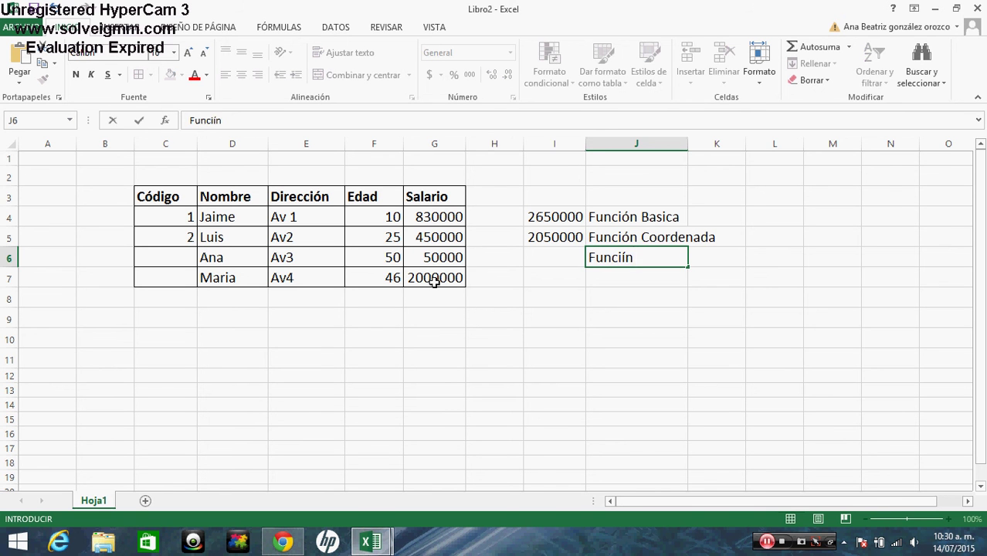
pyautogui.press('BackSpace')
pyautogui.press('BackSpace')
pyautogui.press('BackSpace')
pyautogui.write('ión Compleja')
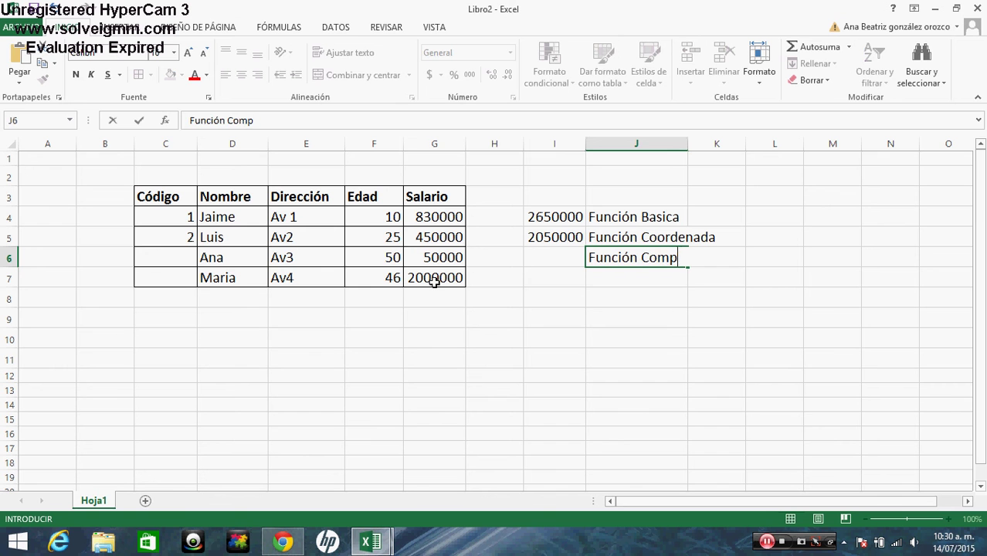
pyautogui.click(555, 261)
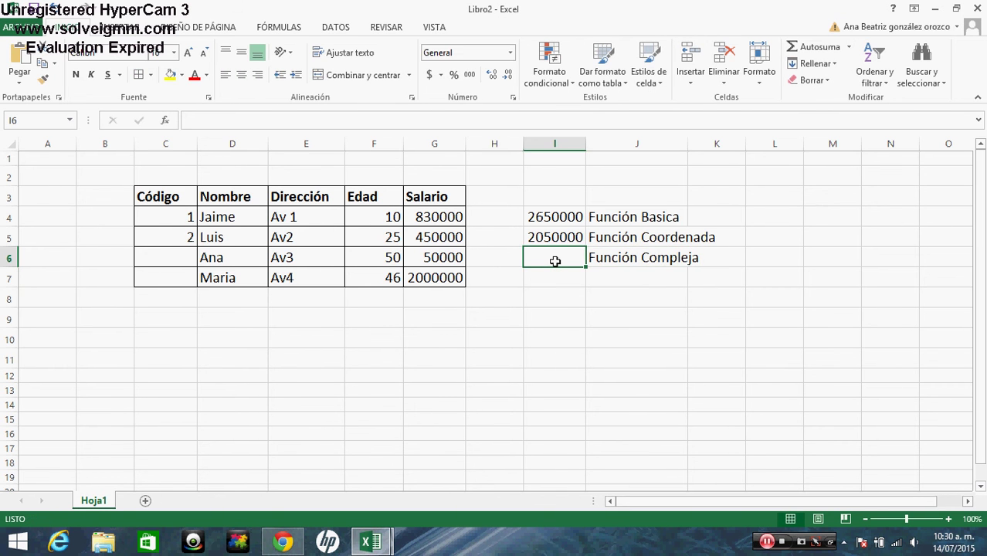
# Enter the formula =SUMA(G6:G7) in cell I6, picking the two Salario cells as an extended range
pyautogui.doubleClick(554, 261)
pyautogui.write('=')
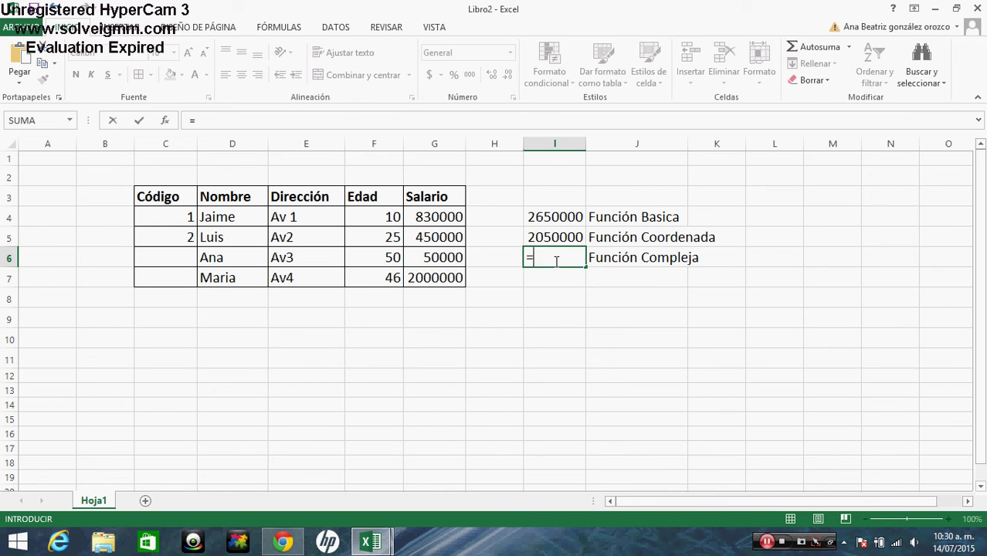
pyautogui.write('su')
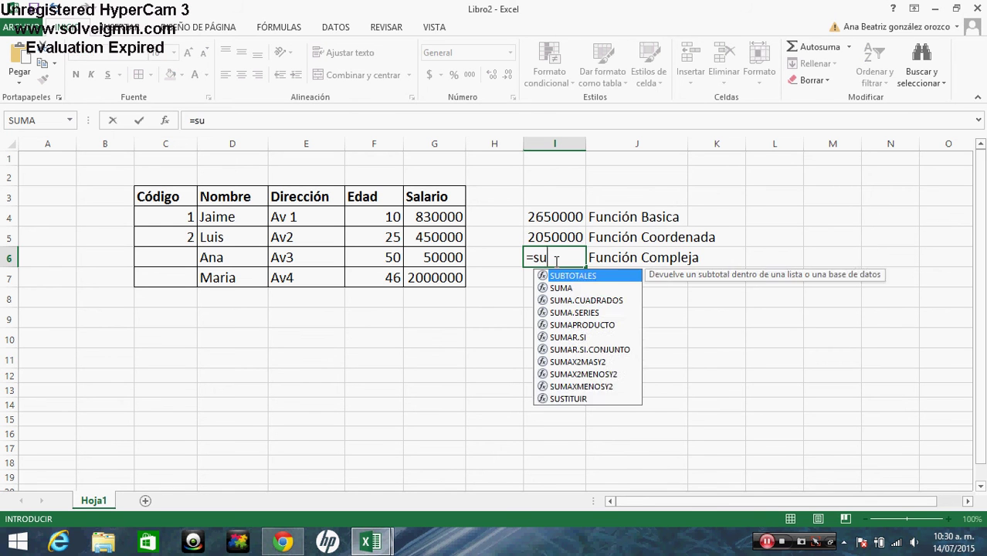
pyautogui.write('ma')
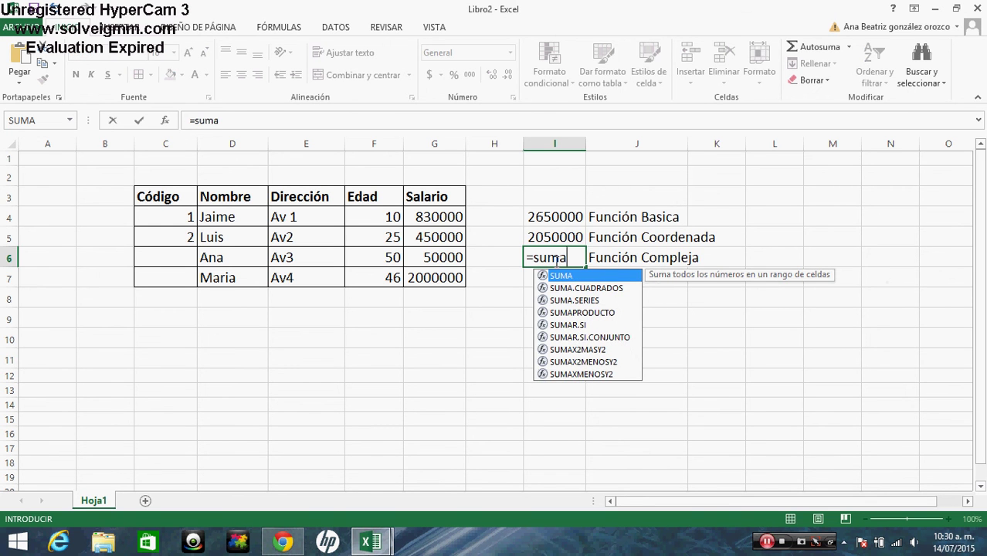
pyautogui.write('(')
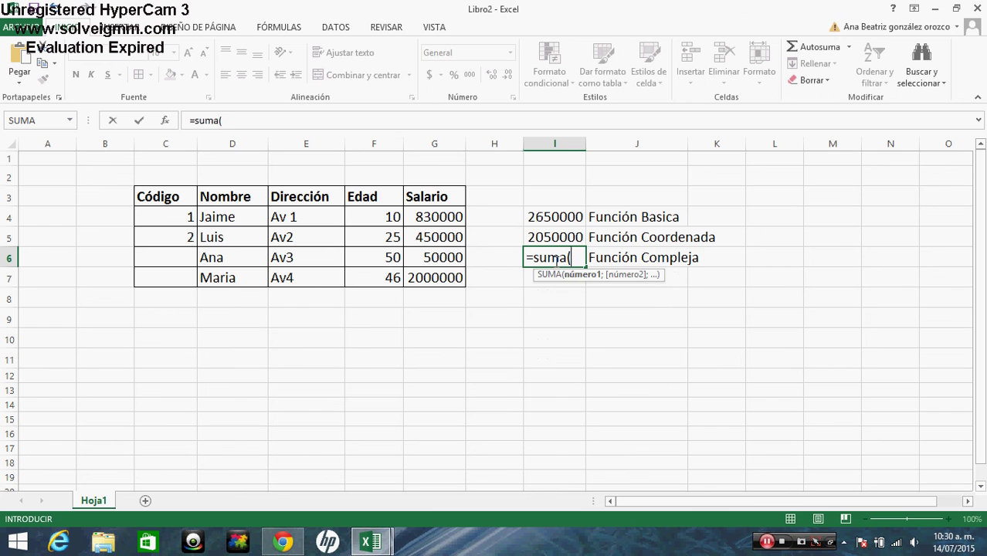
pyautogui.click(450, 257)
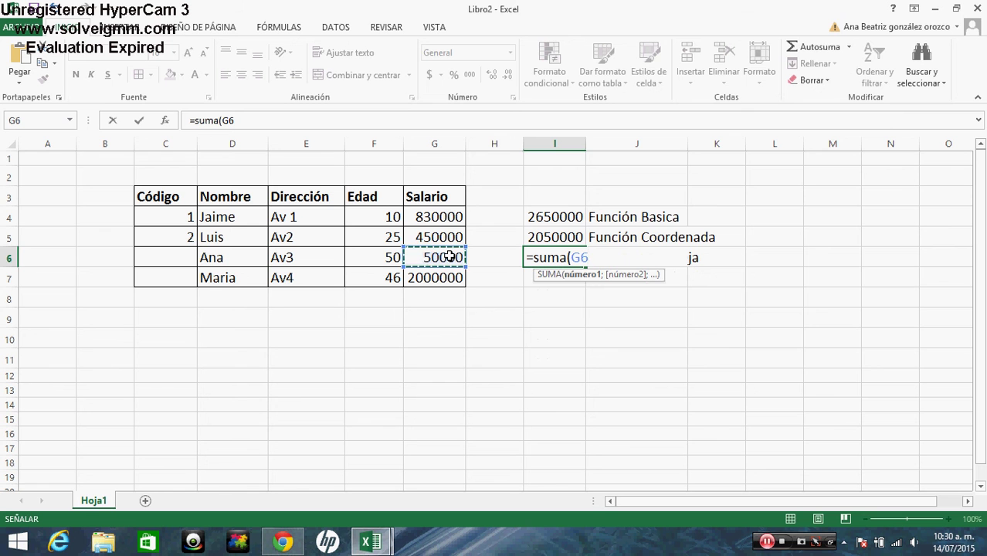
pyautogui.press('F8')
pyautogui.click(450, 257)
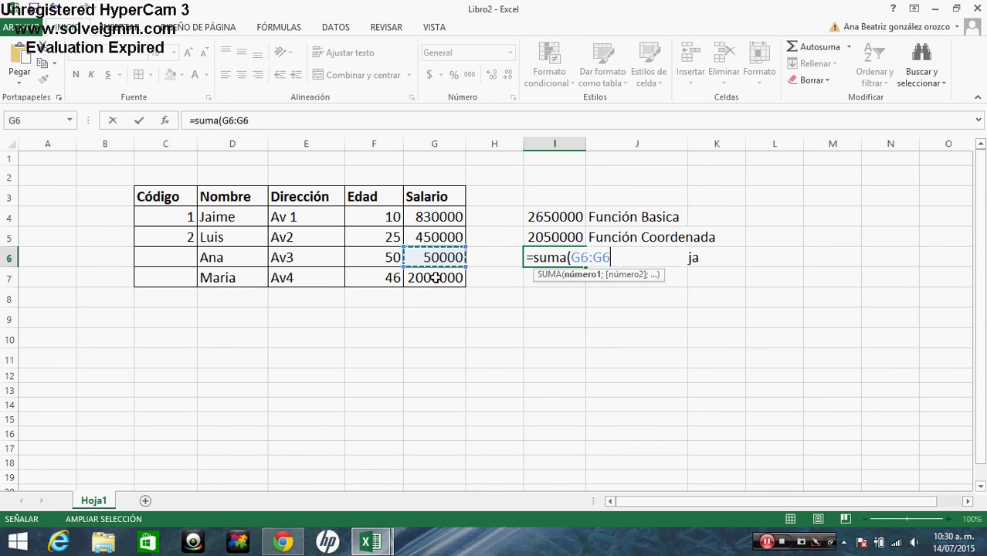
pyautogui.click(436, 277)
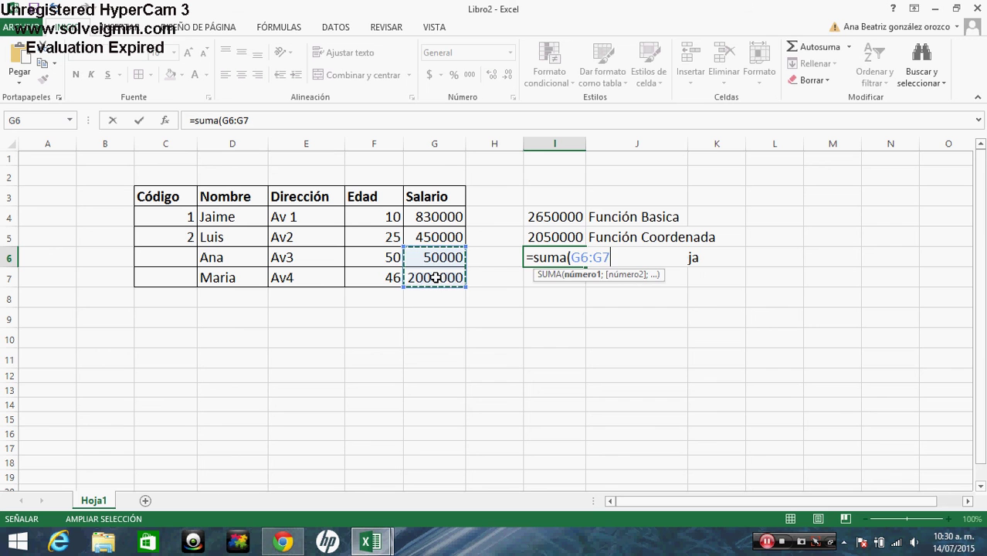
pyautogui.write(')')
pyautogui.press('Return')
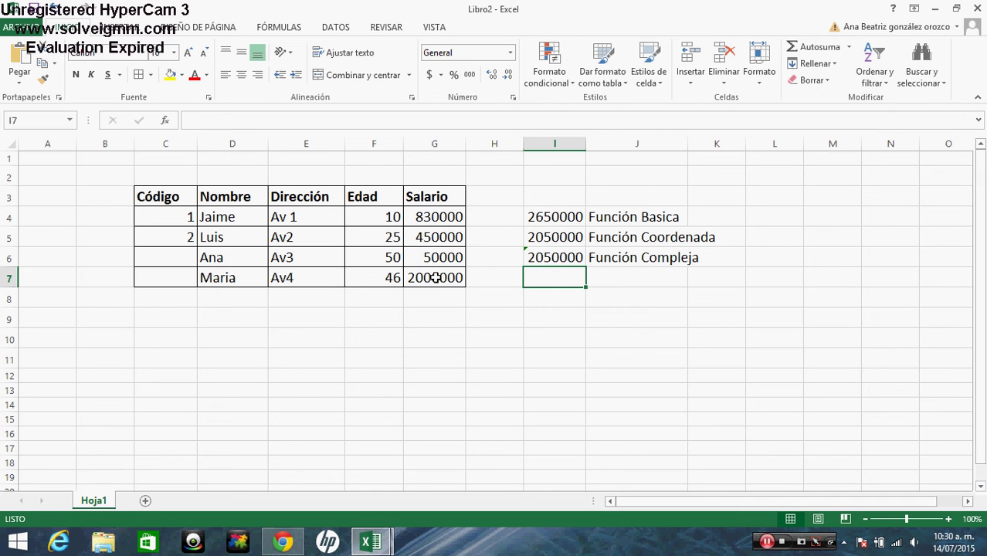
# Compare the new sum formula in I6 with the formulas in I4 and I5
pyautogui.press('Up')
pyautogui.press('Up')
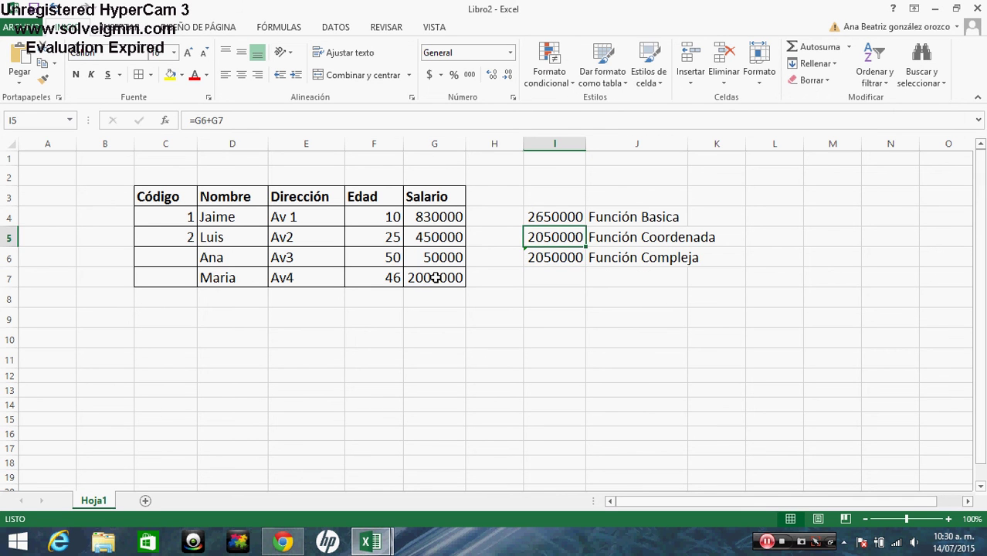
pyautogui.press('Up')
pyautogui.press('Down')
pyautogui.press('Down')
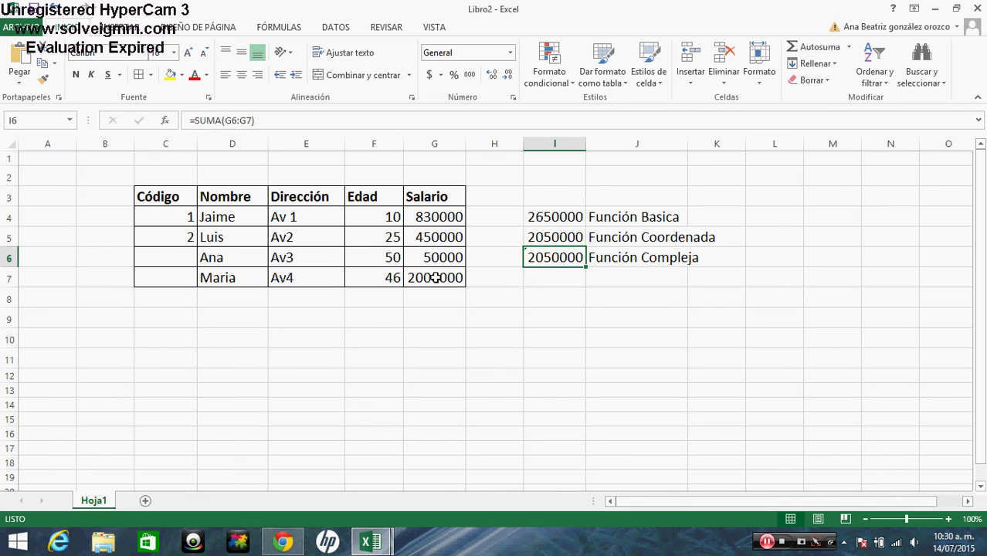
pyautogui.press('Down')
pyautogui.press('Up')
pyautogui.press('Up')
pyautogui.press('Up')
pyautogui.press('Down')
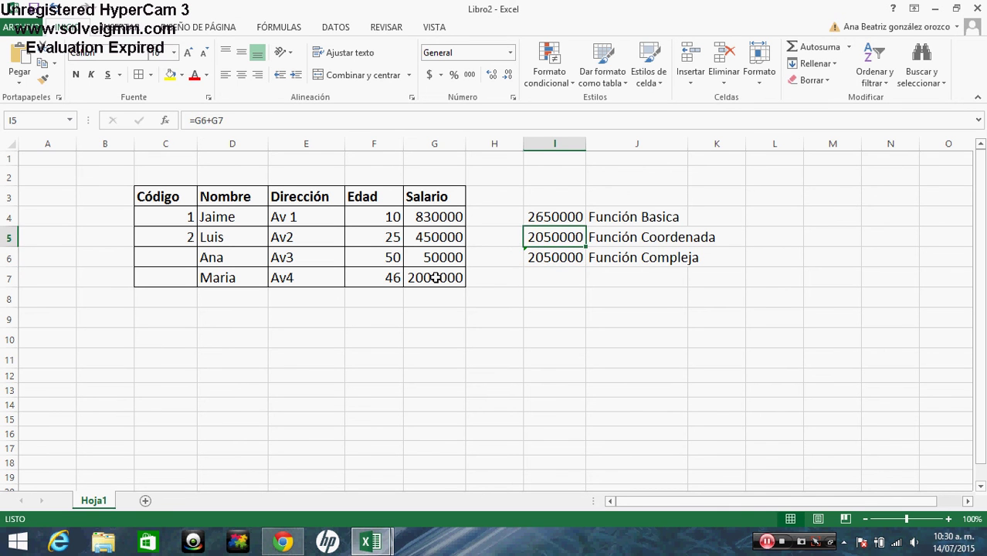
# Set the Salario value in cell G6 to 650000
pyautogui.press('Left')
pyautogui.press('Left')
pyautogui.press('Down')
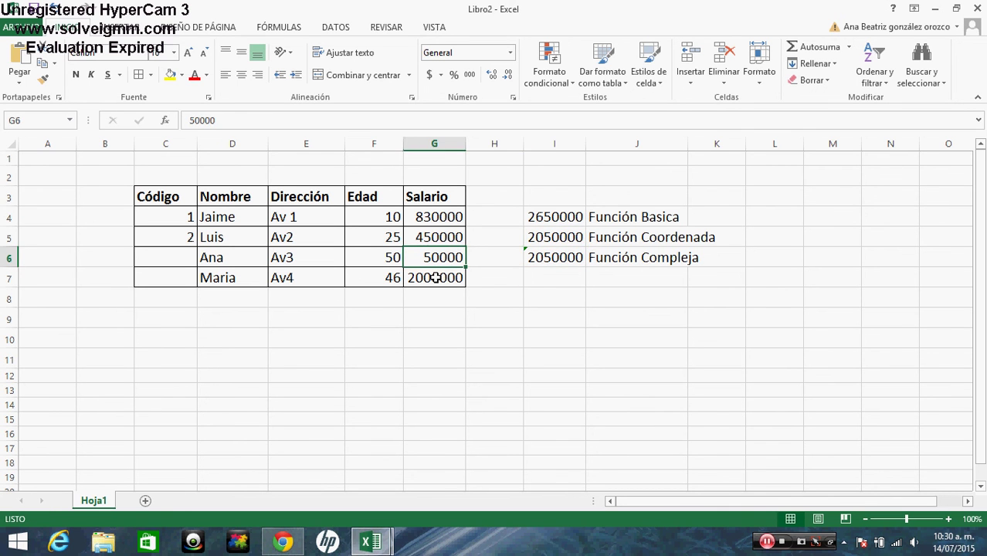
pyautogui.write('650000')
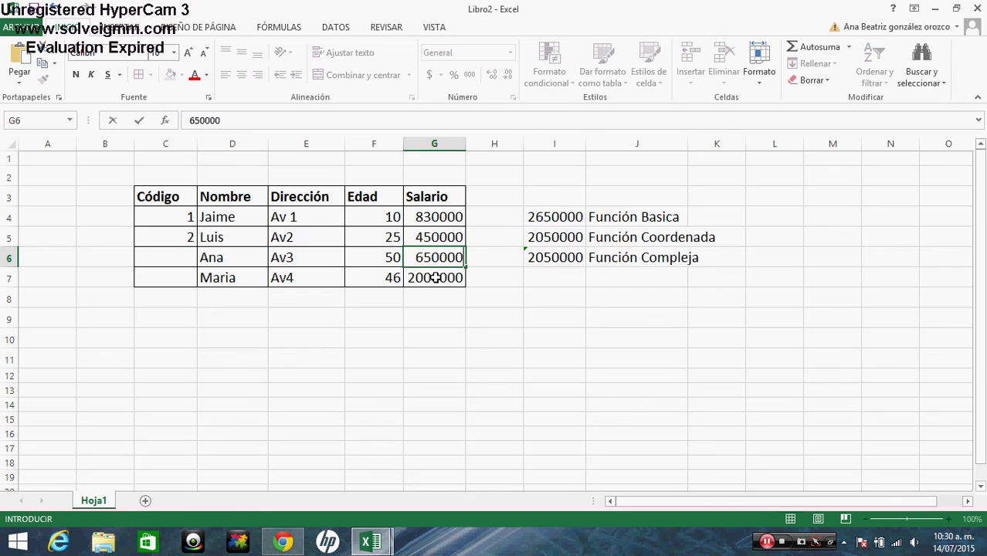
pyautogui.press('Return')
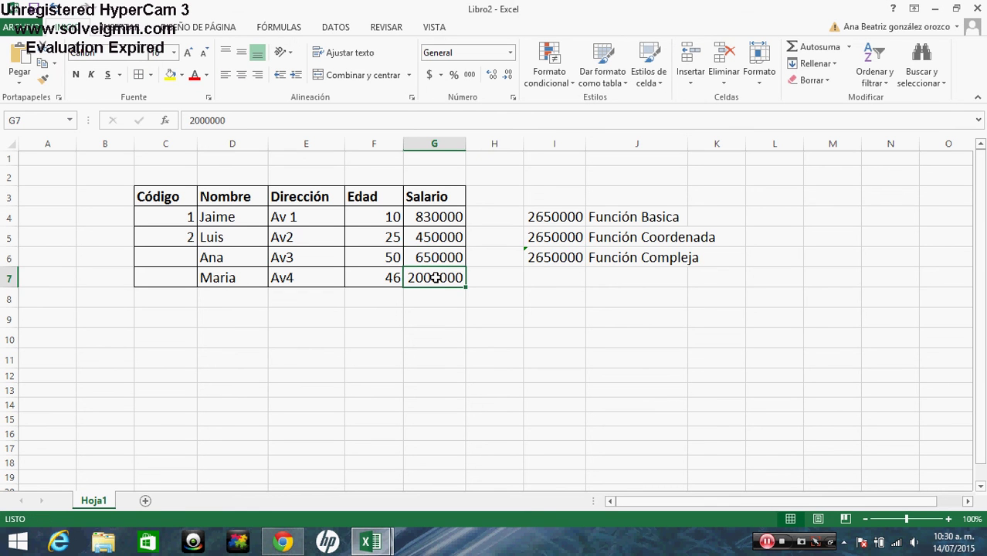
pyautogui.press('Right')
pyautogui.press('Right')
pyautogui.press('Right')
pyautogui.press('Right')
pyautogui.press('Left')
pyautogui.press('Left')
pyautogui.press('Left')
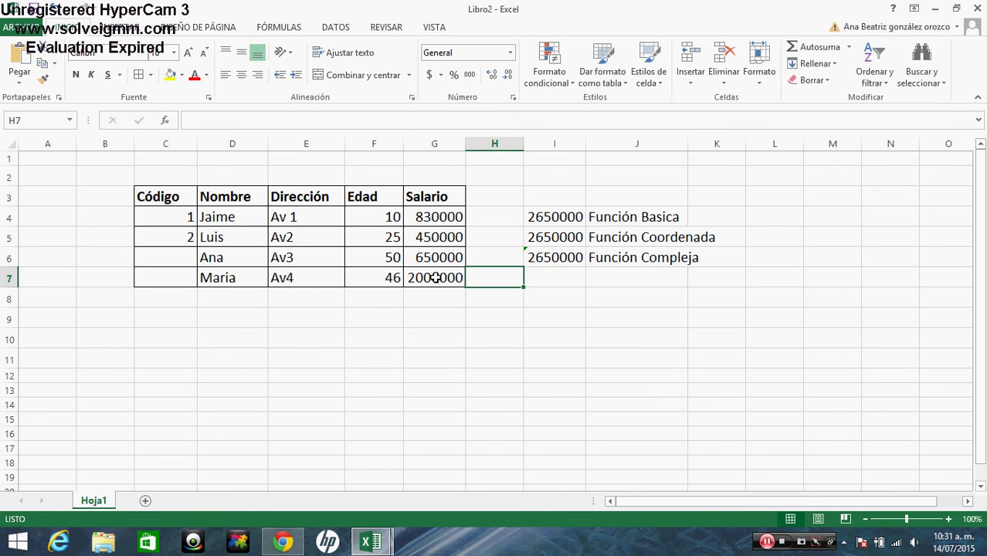
pyautogui.press('Left')
pyautogui.press('Up')
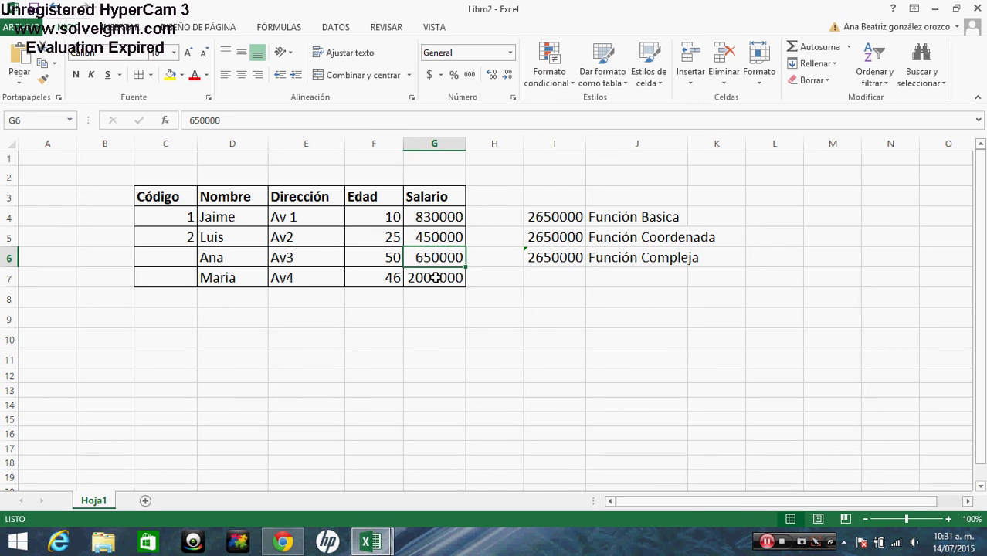
# Review how the basic, coordinate and complex formulas in cells I4, I5 and I6 are written
pyautogui.press('Right')
pyautogui.press('Right')
pyautogui.press('Right')
pyautogui.press('Left')
pyautogui.press('Up')
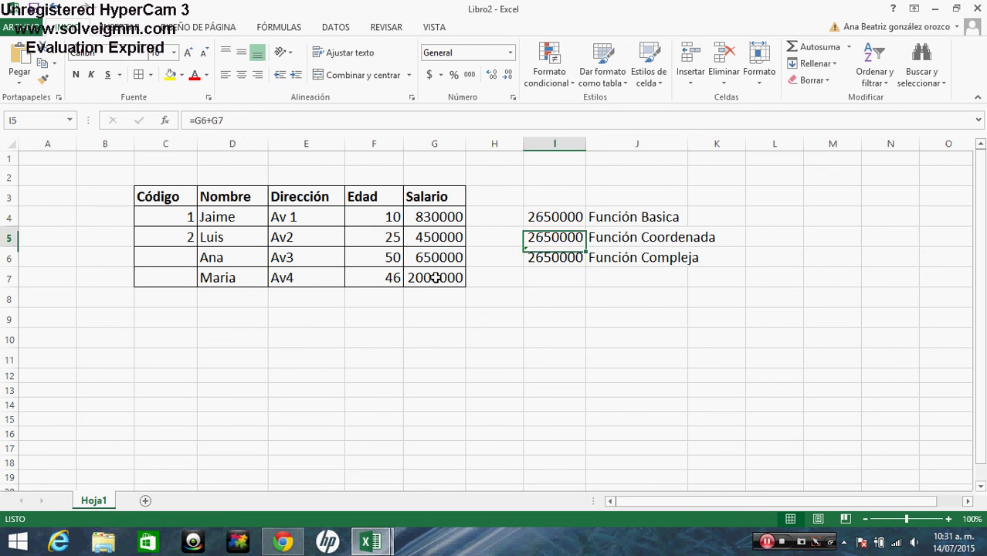
pyautogui.press('Up')
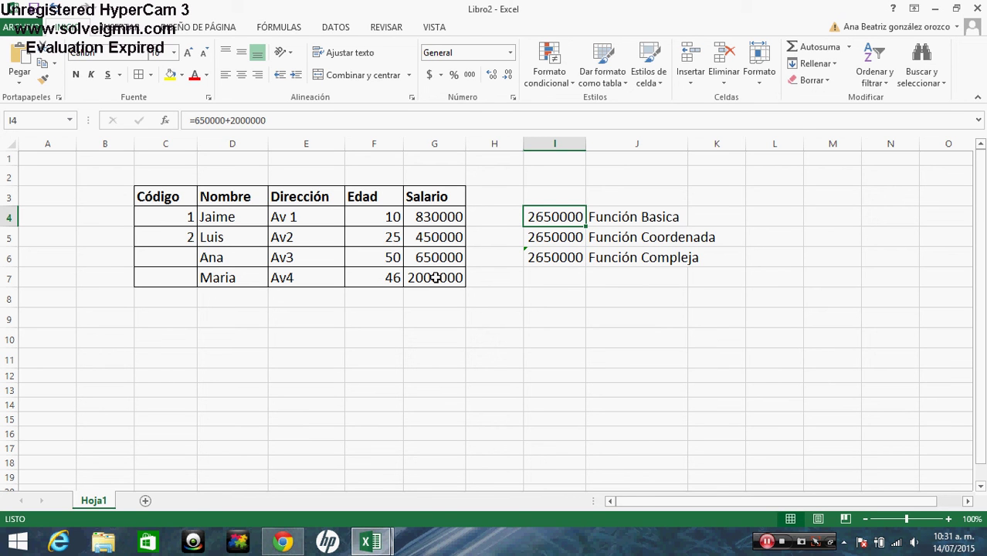
pyautogui.press('Down')
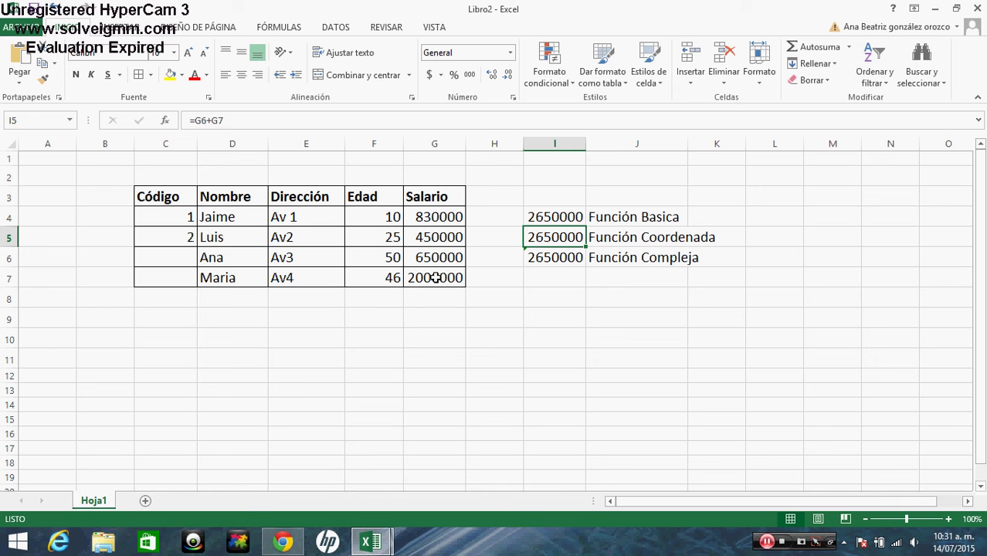
pyautogui.press('Down')
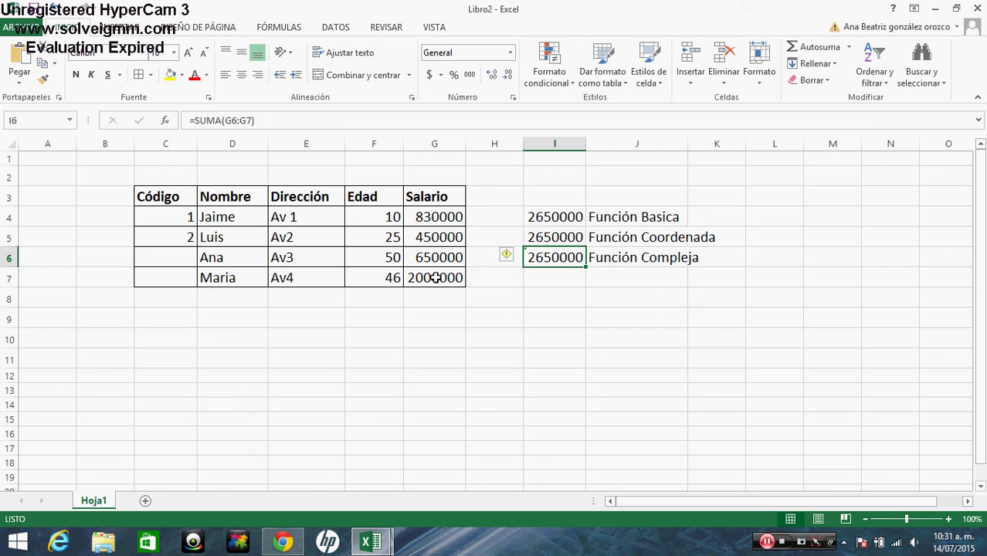
pyautogui.press('Up')
pyautogui.press('Up')
pyautogui.press('Down')
pyautogui.press('Down')
pyautogui.press('Down')
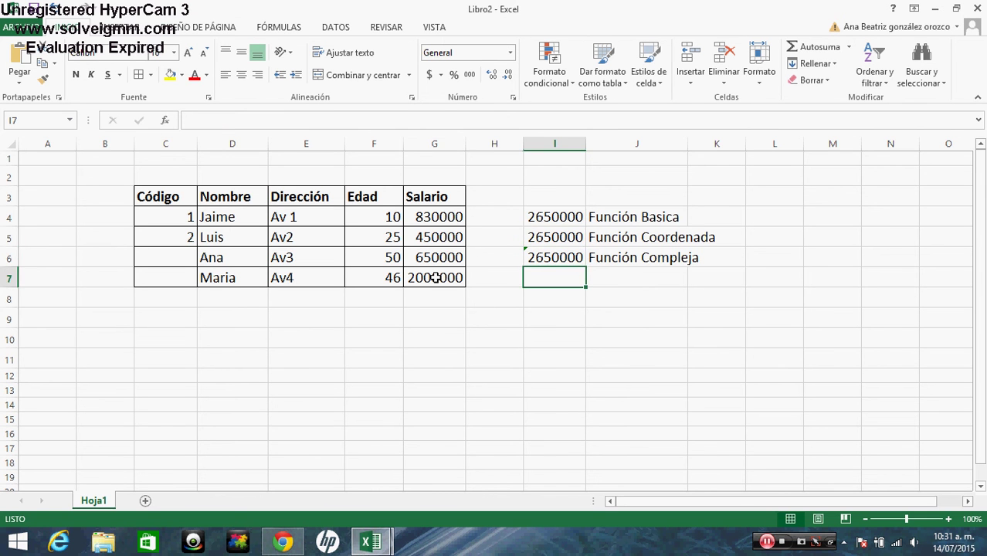
pyautogui.press('Down')
pyautogui.press('Down')
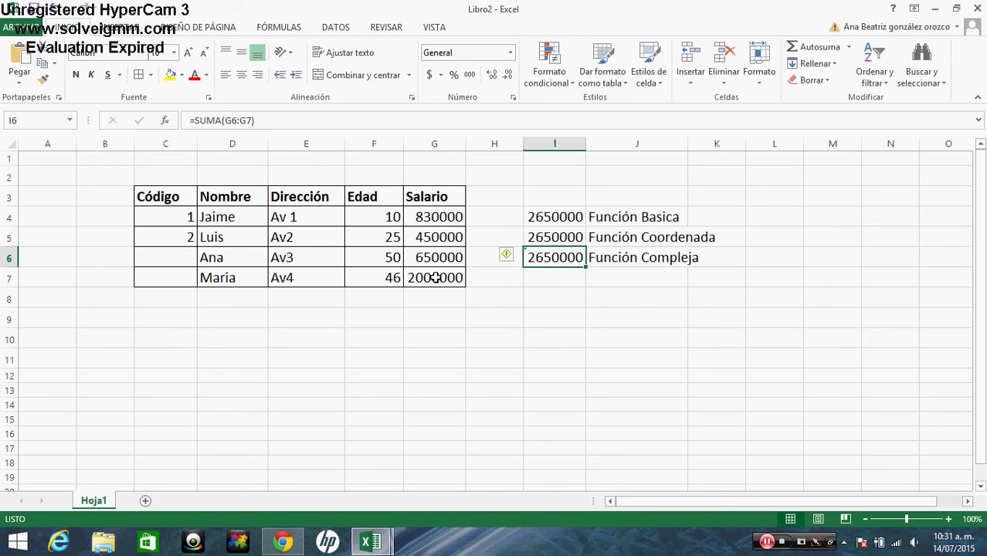
pyautogui.press('Left')
pyautogui.press('Left')
pyautogui.press('Left')
pyautogui.press('Left')
pyautogui.press('Left')
pyautogui.press('Left')
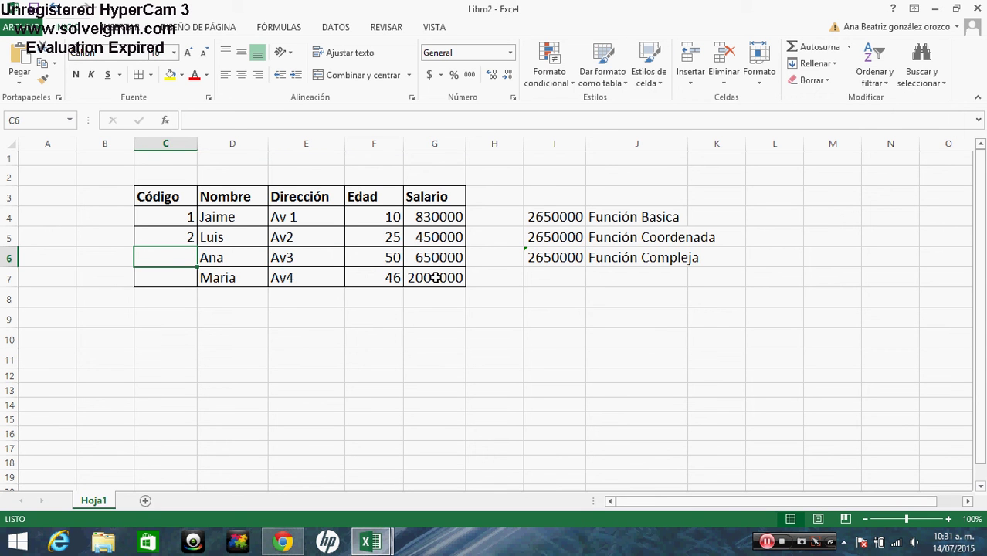
pyautogui.press('Right')
pyautogui.press('Right')
pyautogui.press('Right')
pyautogui.press('Right')
pyautogui.press('Right')
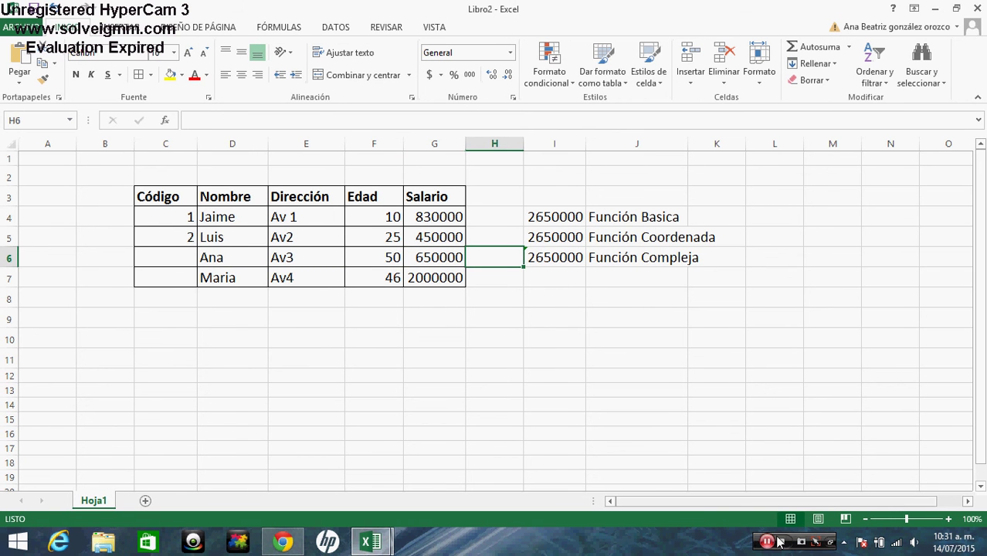
pyautogui.click(763, 544)
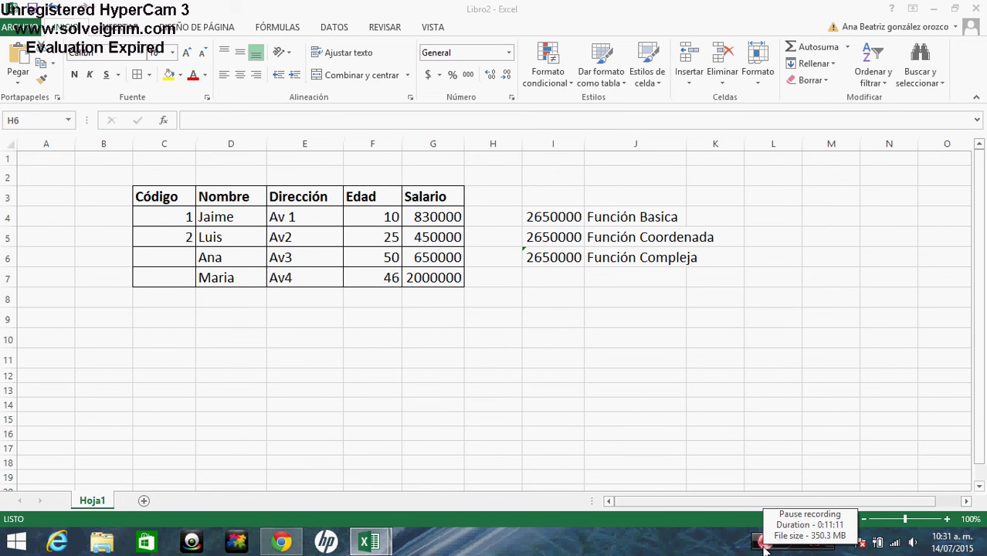